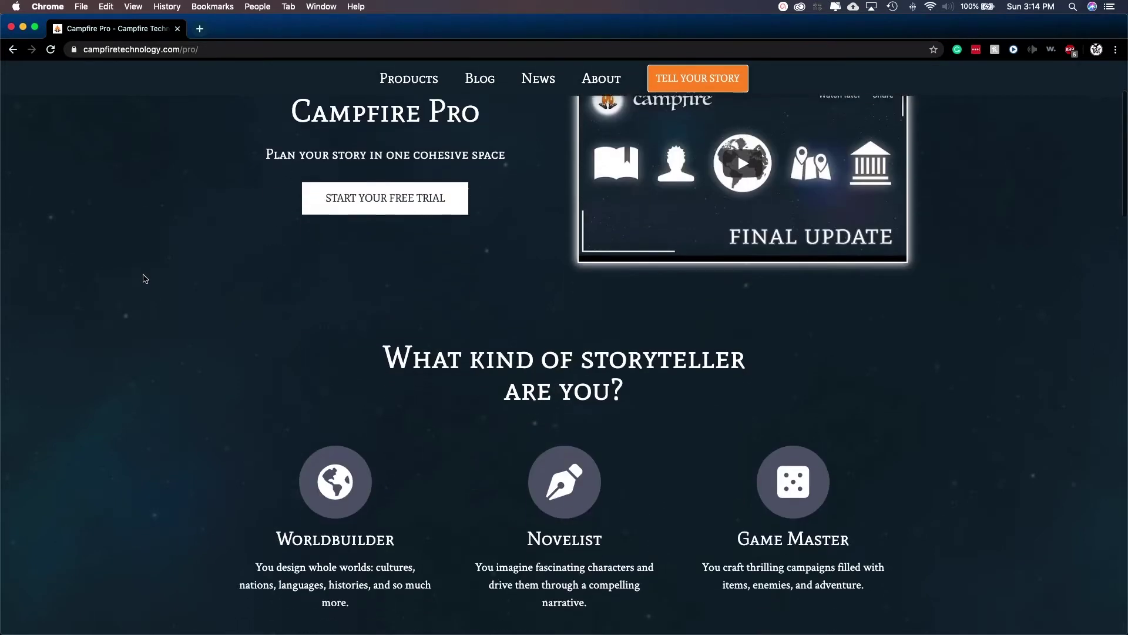
Step: Scroll down the Campfire Pro product page, then go back to the Campfire home page with Cmd+[
scroll(146, 279, "down", 2)
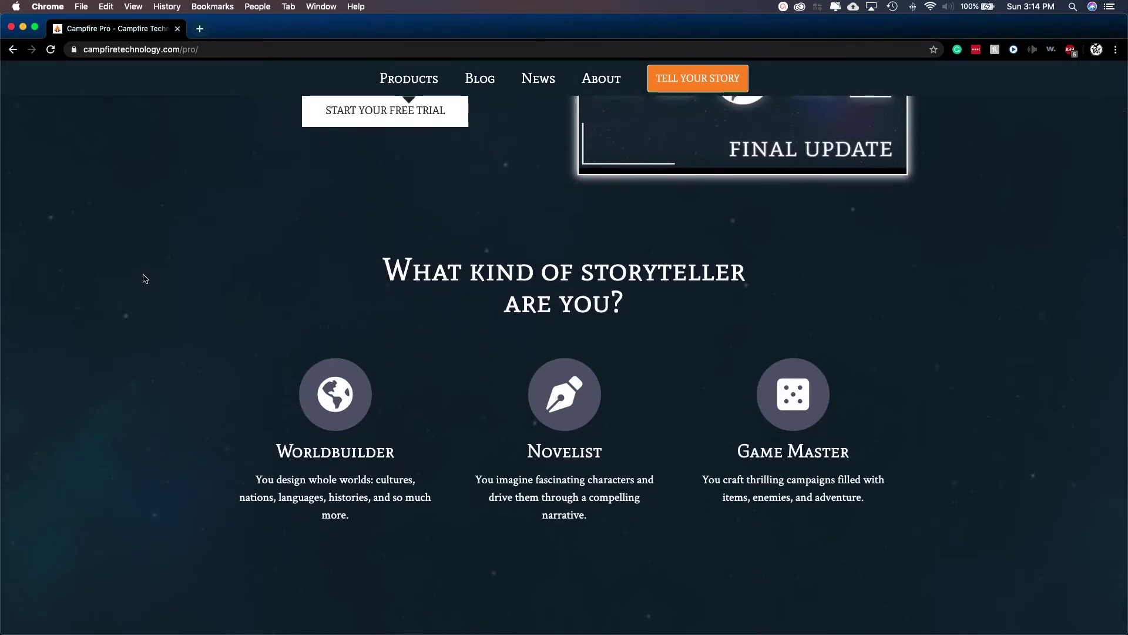
scroll(145, 279, "down", 5)
scroll(145, 278, "down", 5)
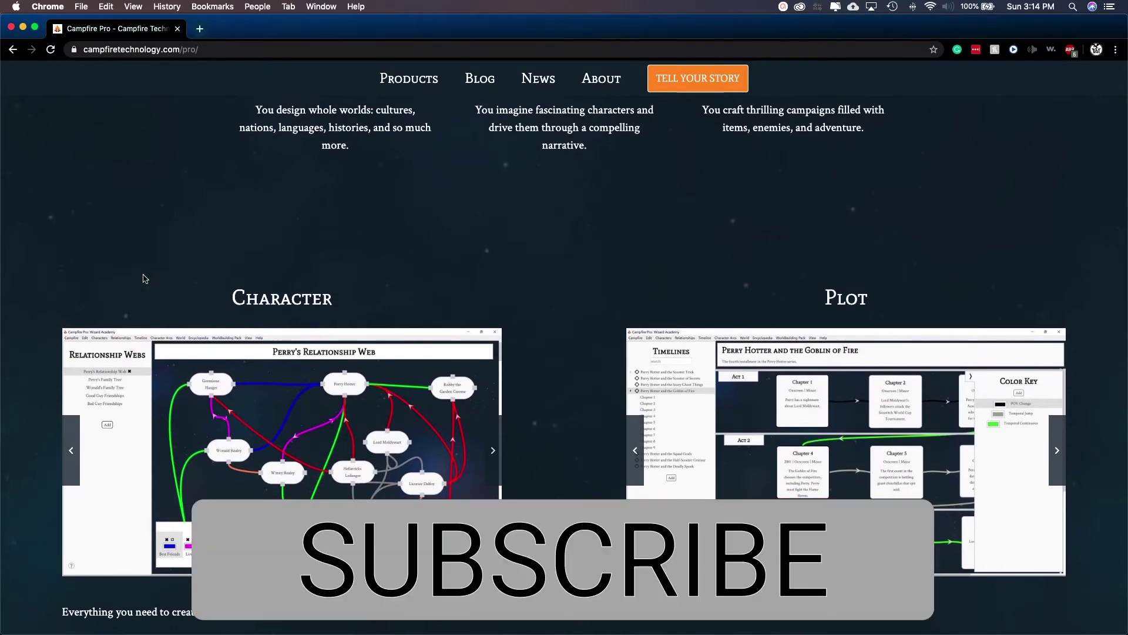
scroll(145, 279, "down", 1)
scroll(145, 278, "down", 6)
scroll(143, 277, "down", 2)
scroll(143, 277, "down", 4)
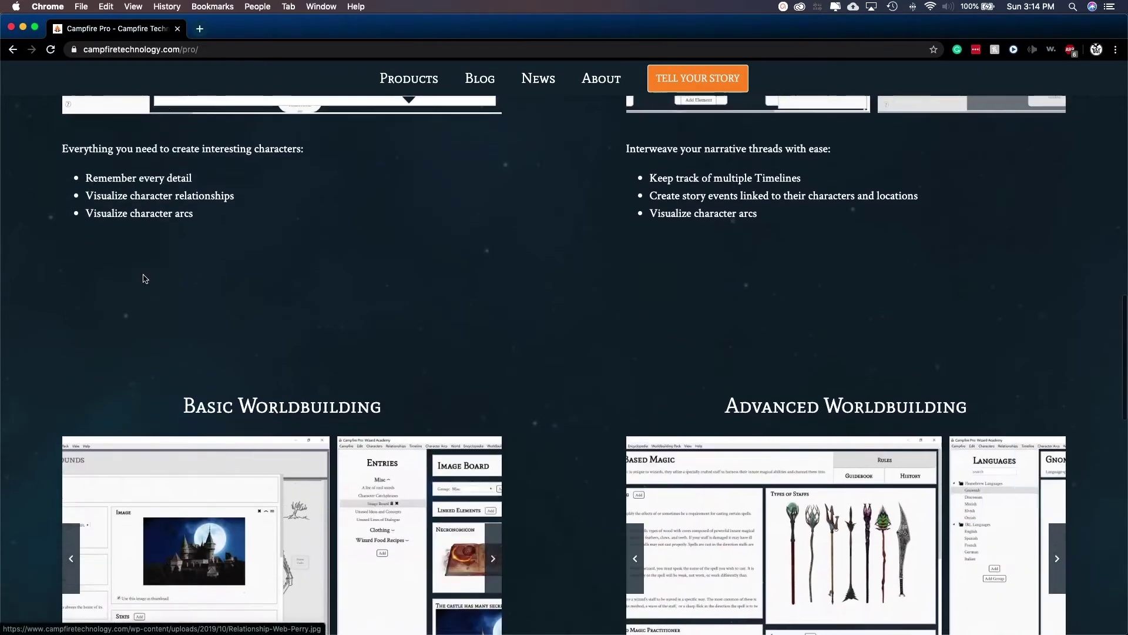
scroll(143, 278, "down", 2)
scroll(143, 277, "down", 2)
scroll(144, 278, "down", 1)
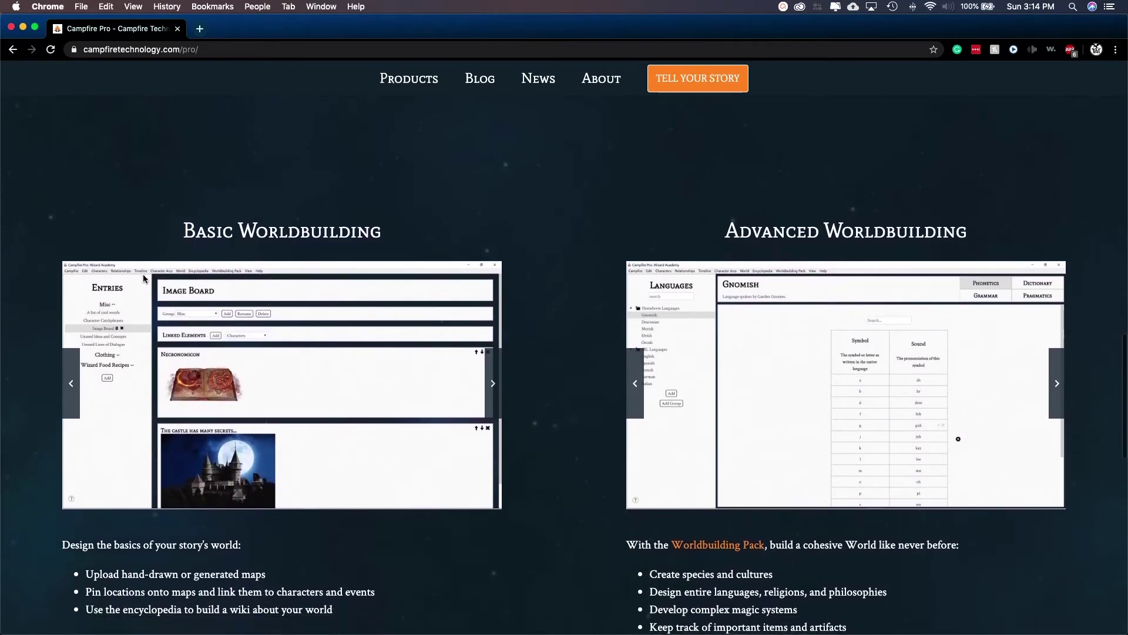
key("super+Left")
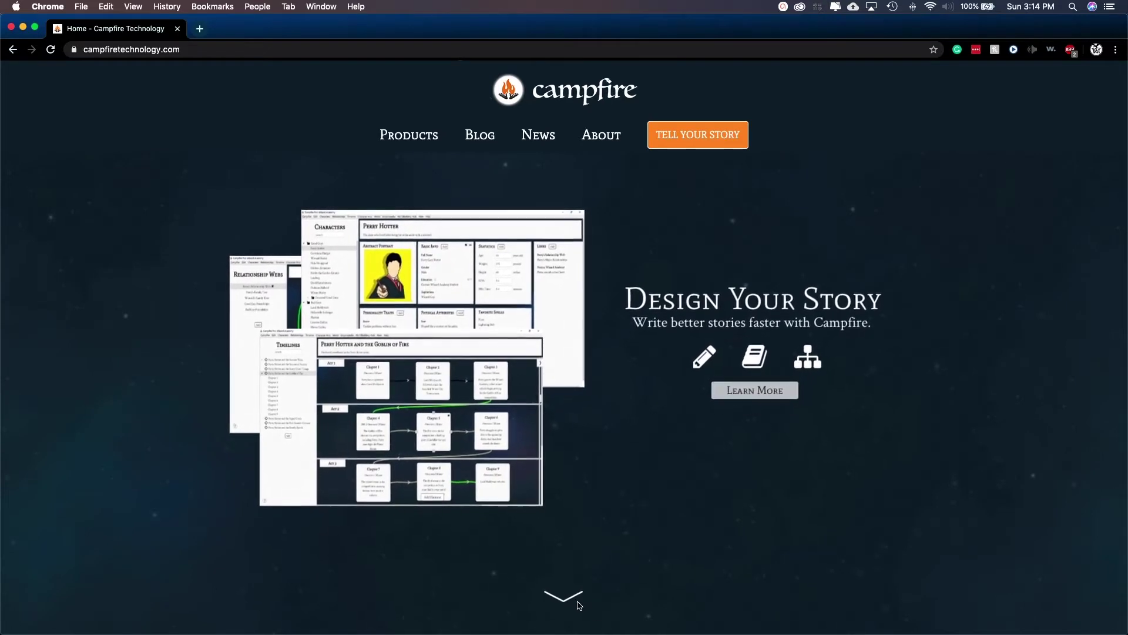
left_click(569, 597)
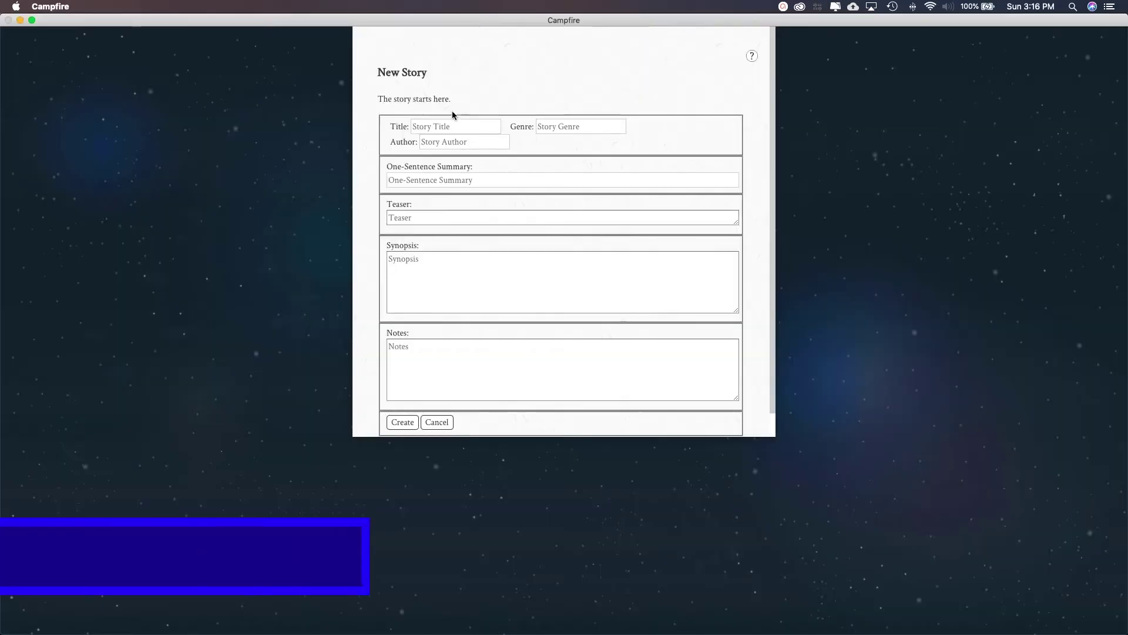
Step: Enter the title and details in the New Story form and create 'Once Upon a Time'
left_click(454, 127)
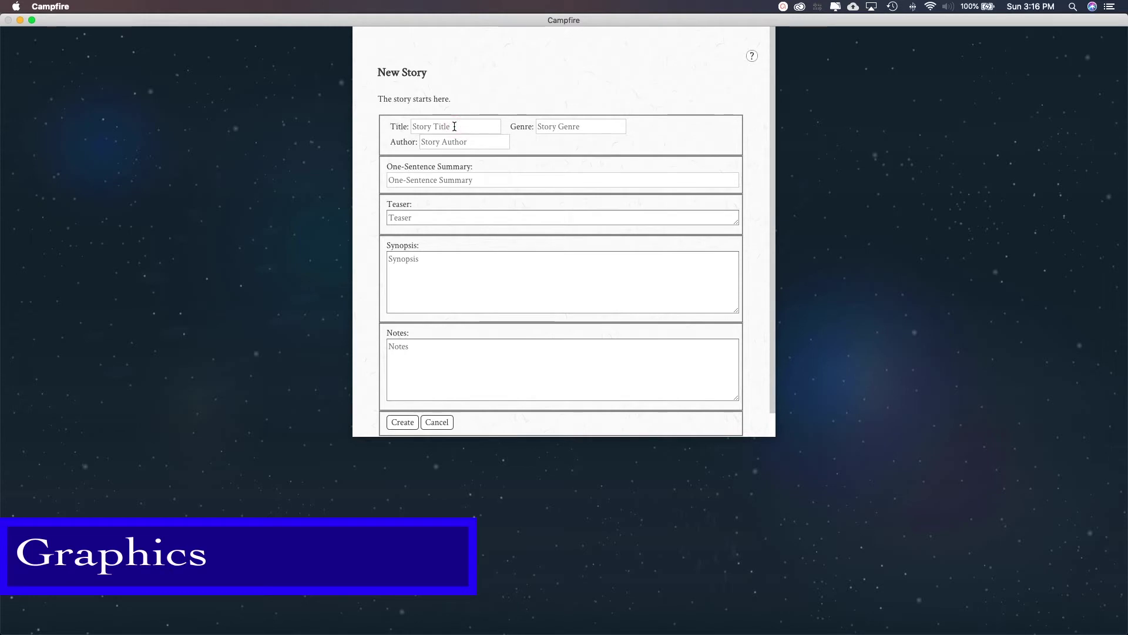
type("Onc")
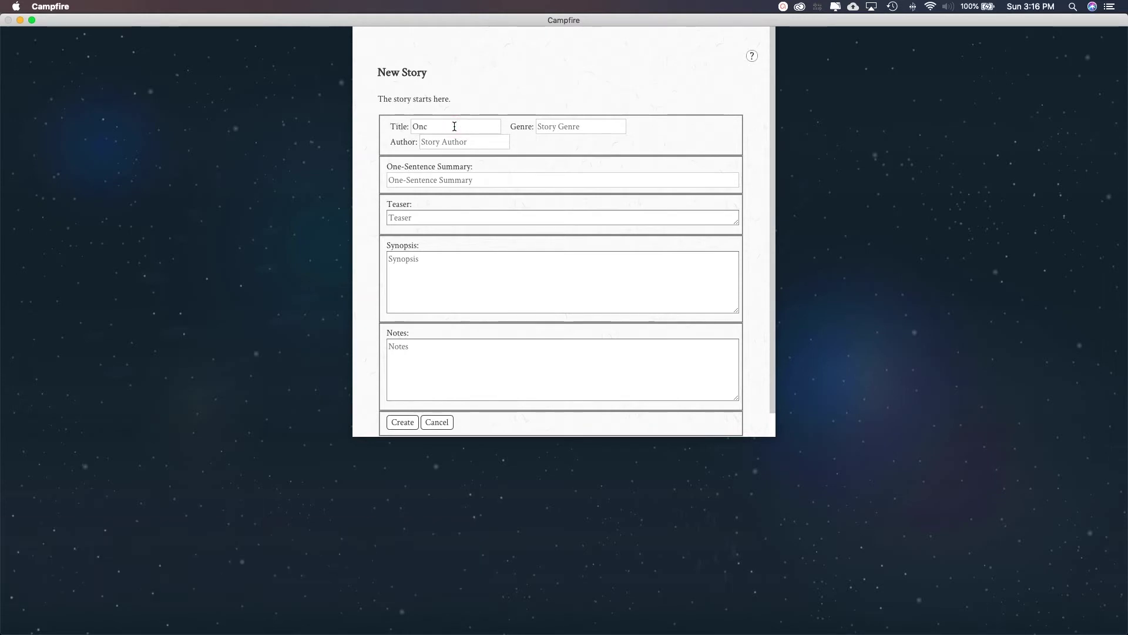
type("e Upon a Tim")
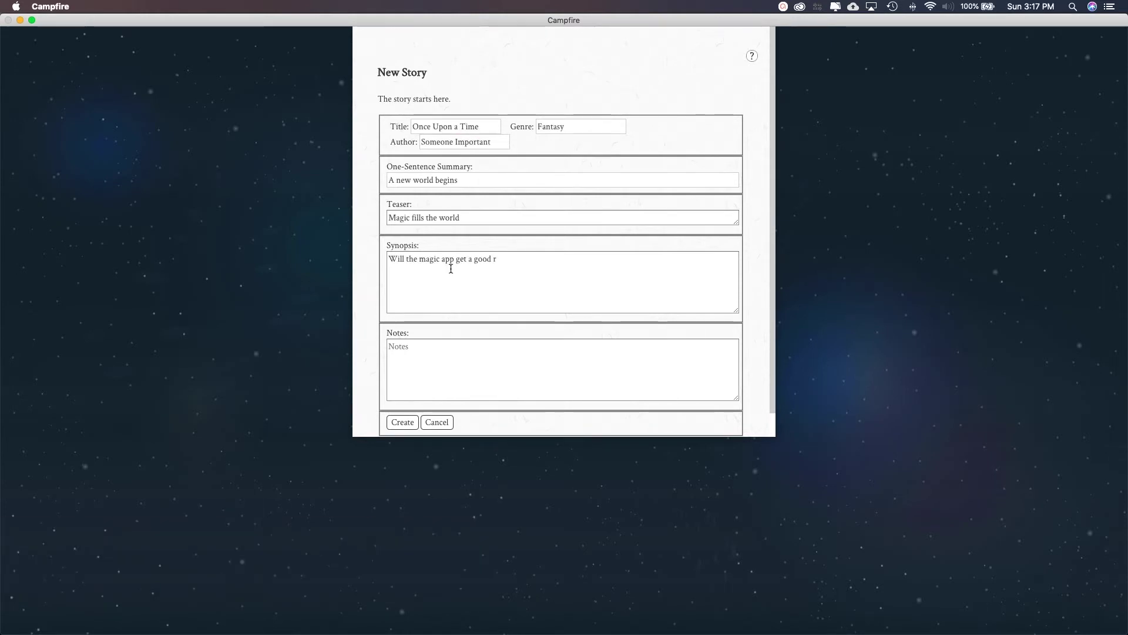
type("ew")
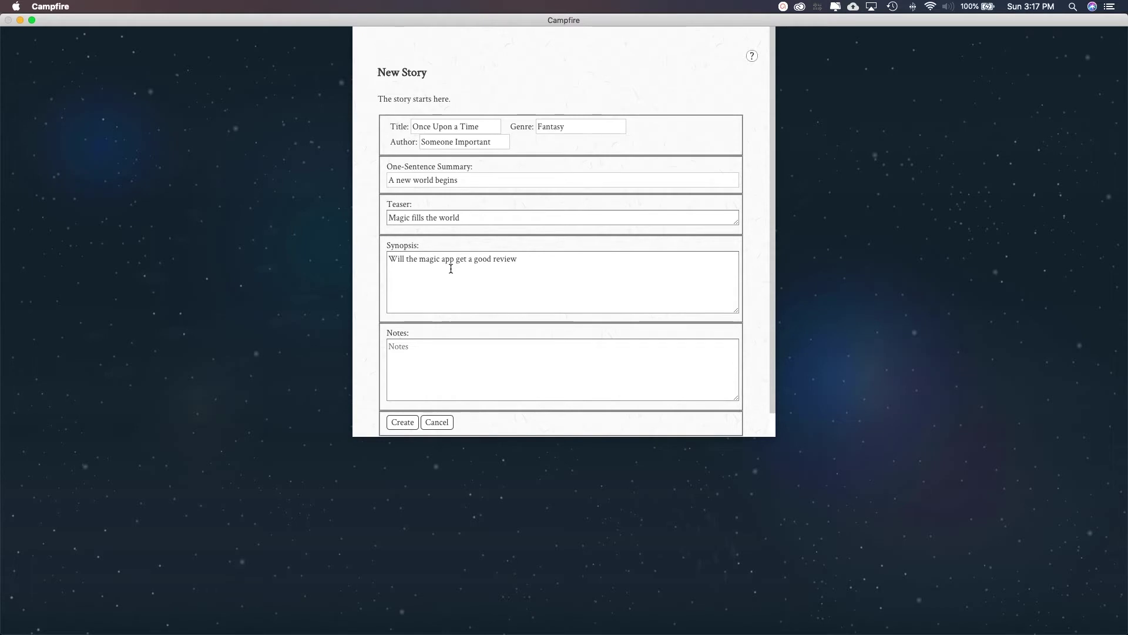
type("?")
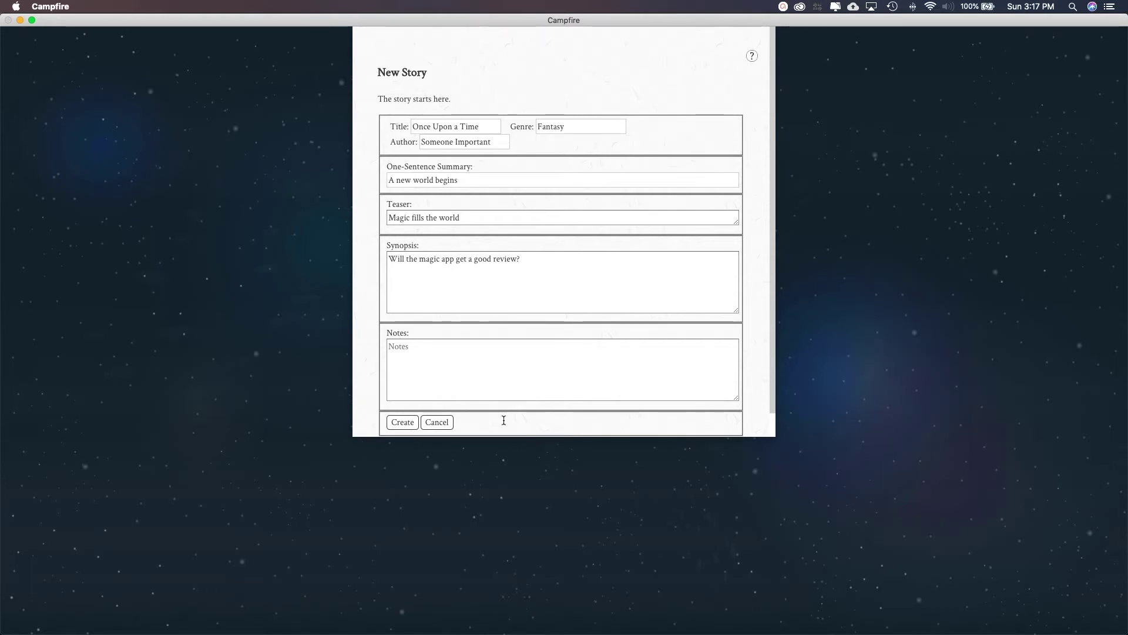
left_click(405, 424)
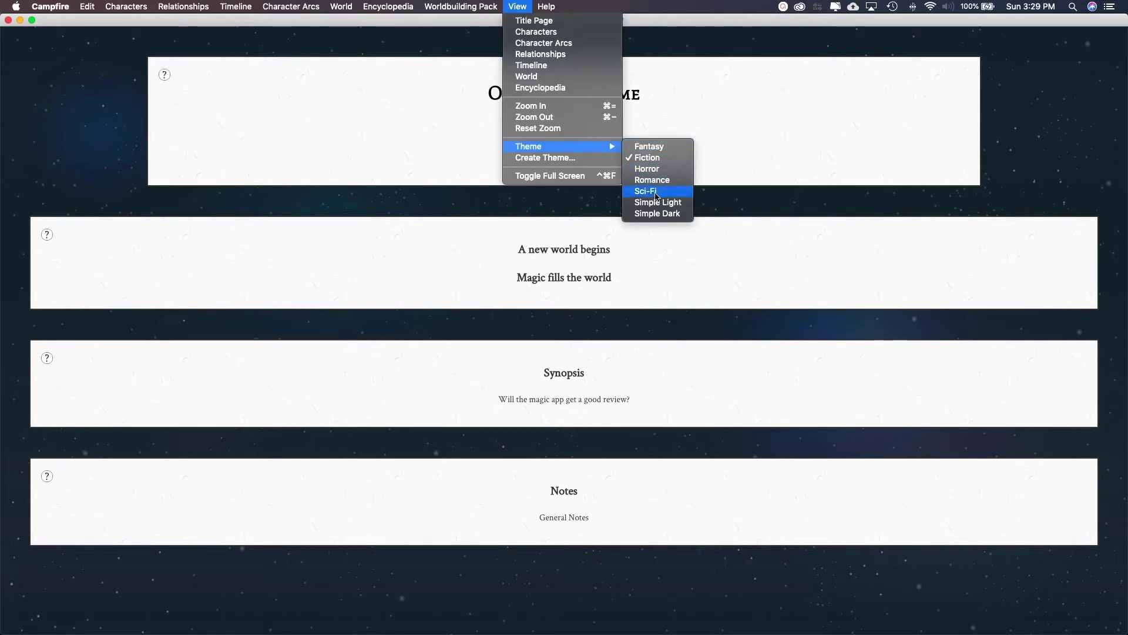
left_click(659, 213)
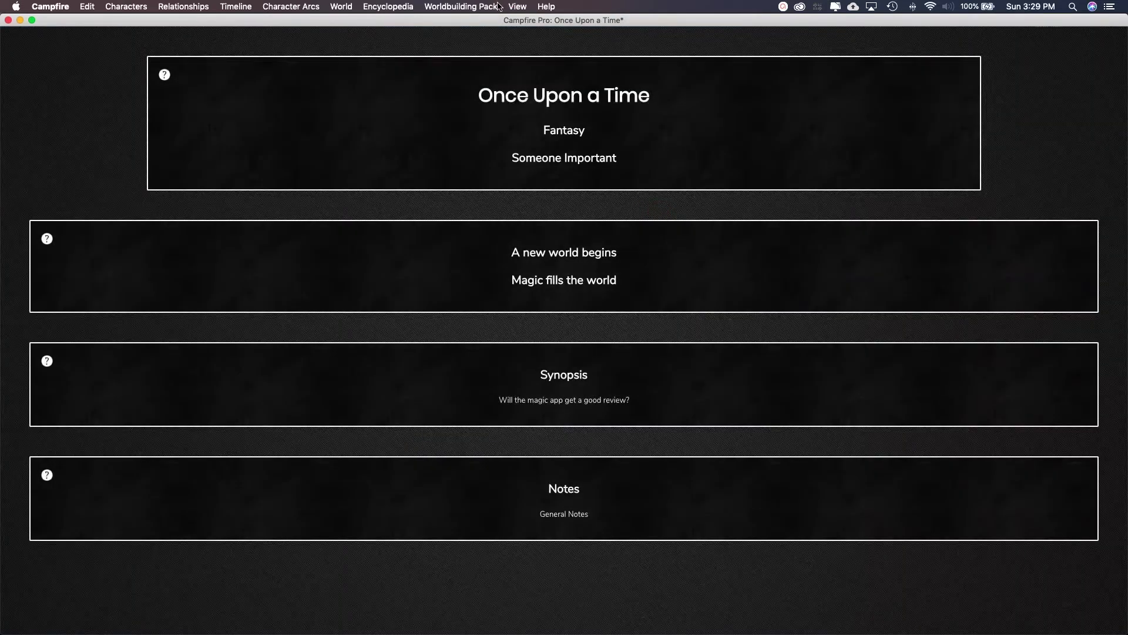
left_click(517, 6)
mouse_move(529, 147)
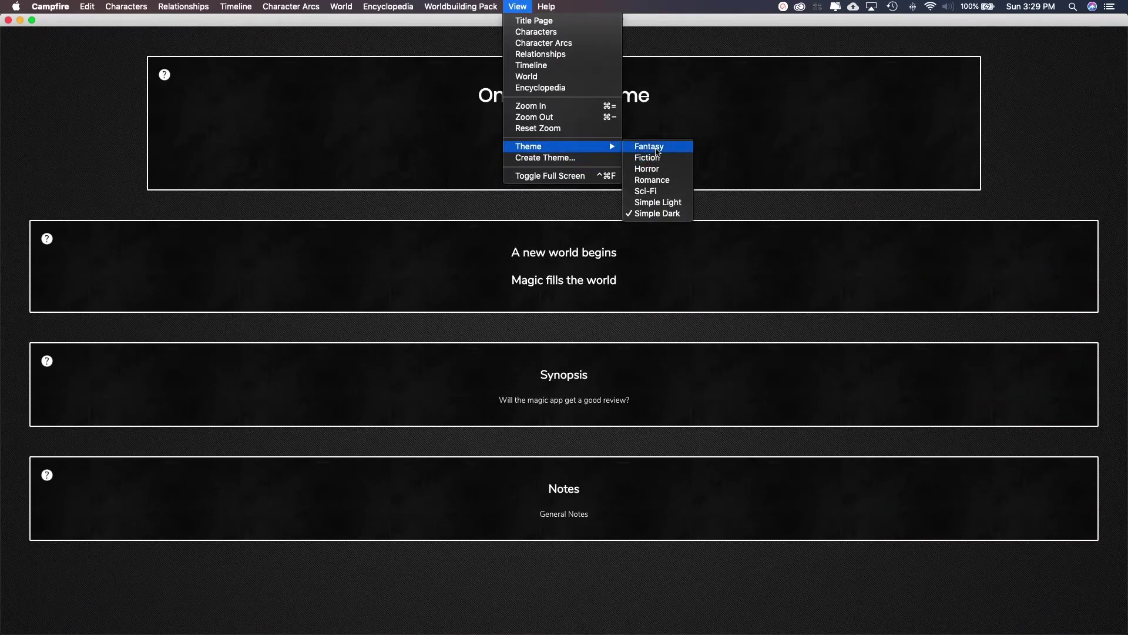
left_click(653, 147)
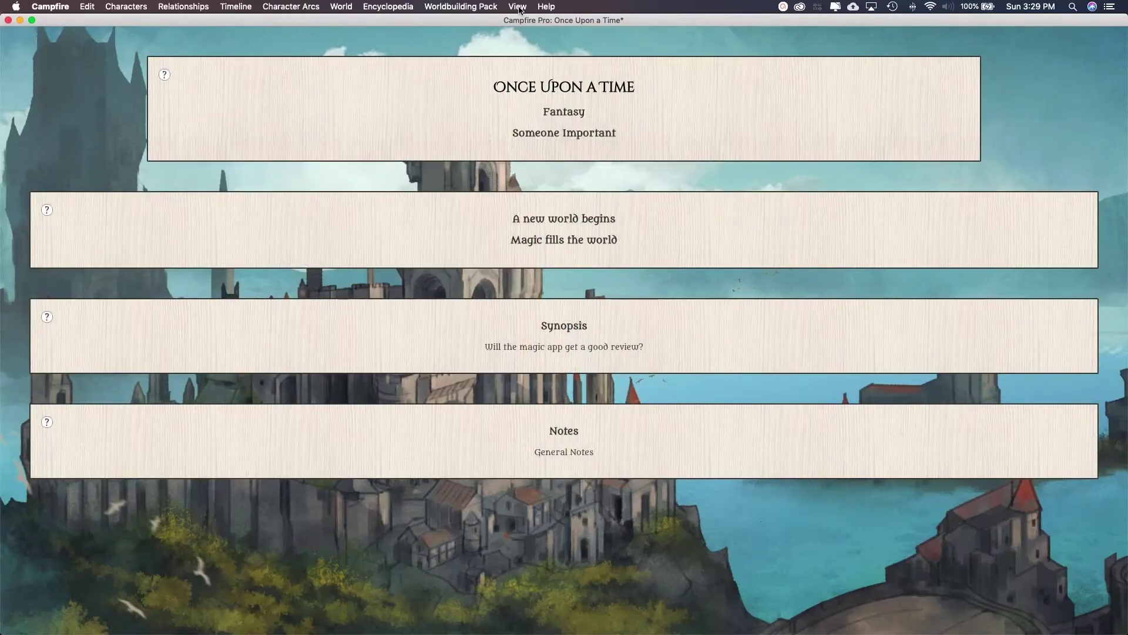
left_click(520, 7)
left_click(562, 157)
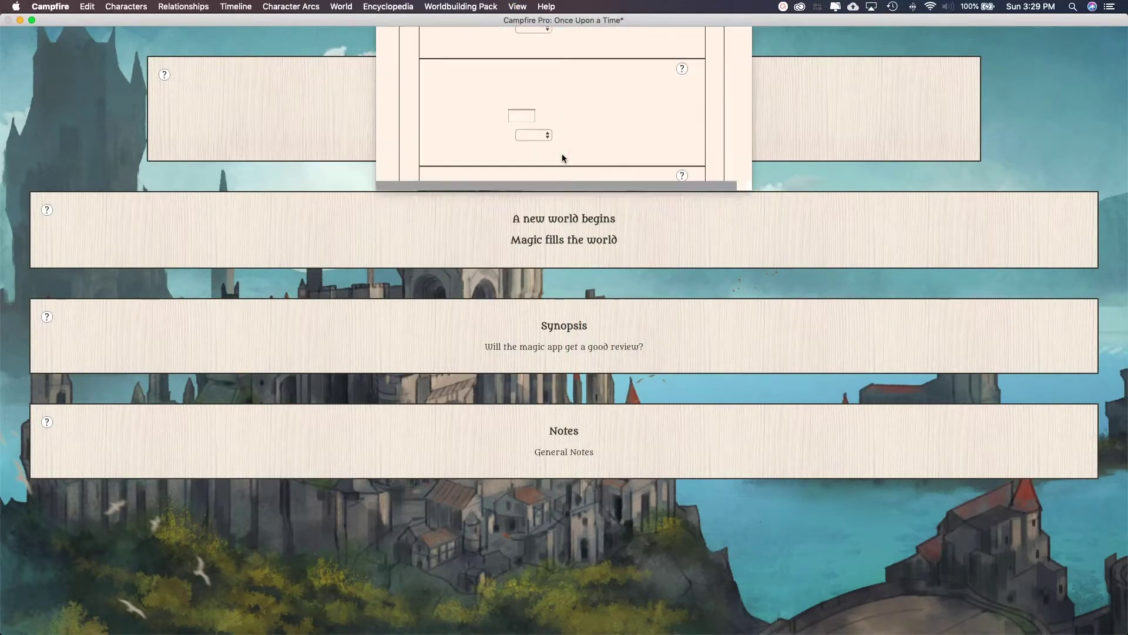
scroll(556, 249, "down", 5)
scroll(556, 249, "down", 5)
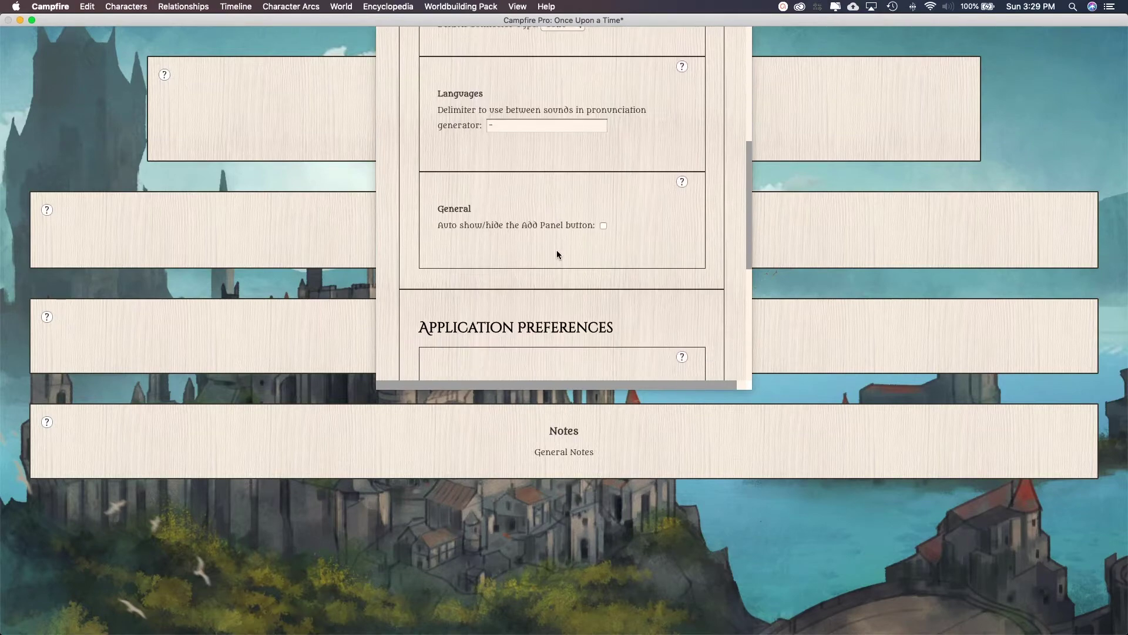
scroll(556, 249, "down", 5)
scroll(555, 237, "down", 3)
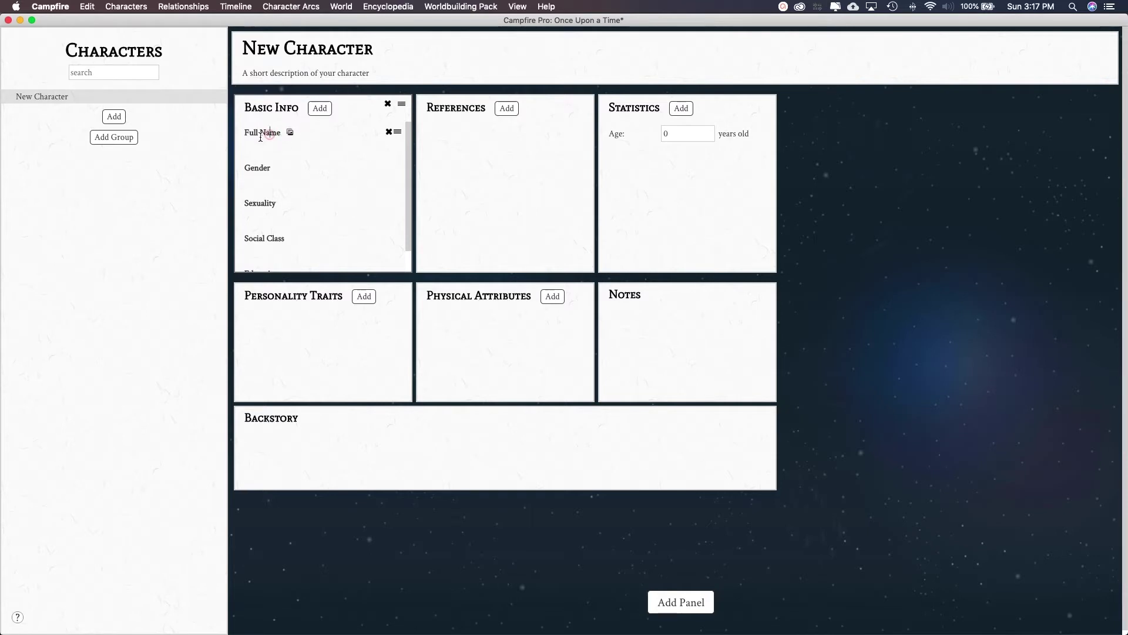
Step: Select the new character's empty Full Name field
left_click(262, 146)
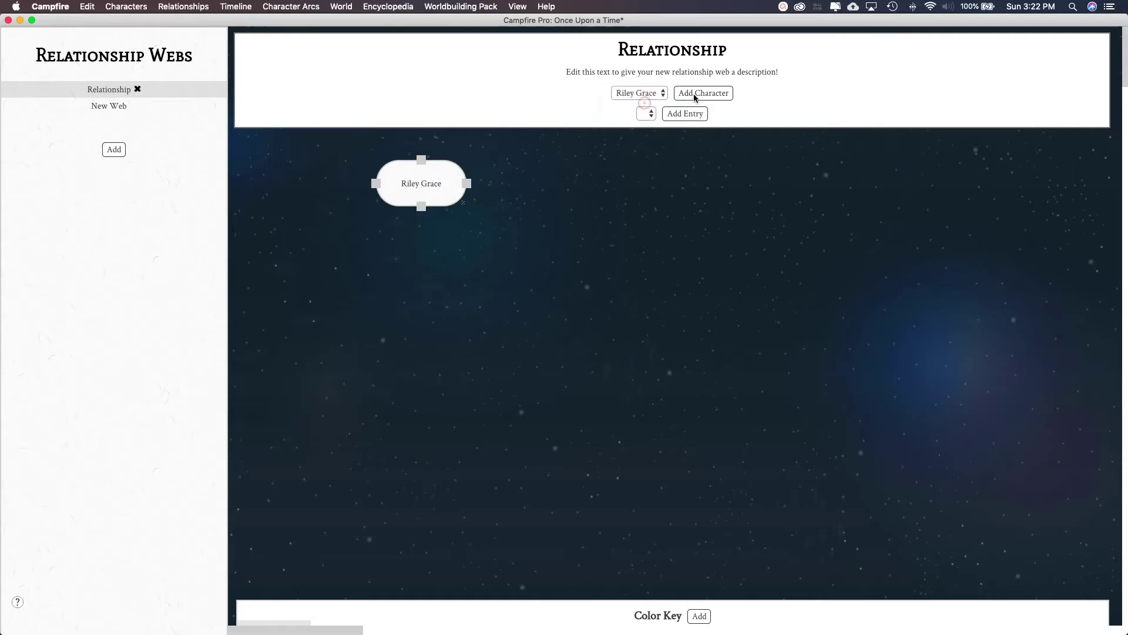
Step: Add Jack Bastion to the web, link him to Riley Grace, and name the event 'Riley & Jack Meet'
left_click(686, 94)
left_click_drag(467, 184, 508, 187)
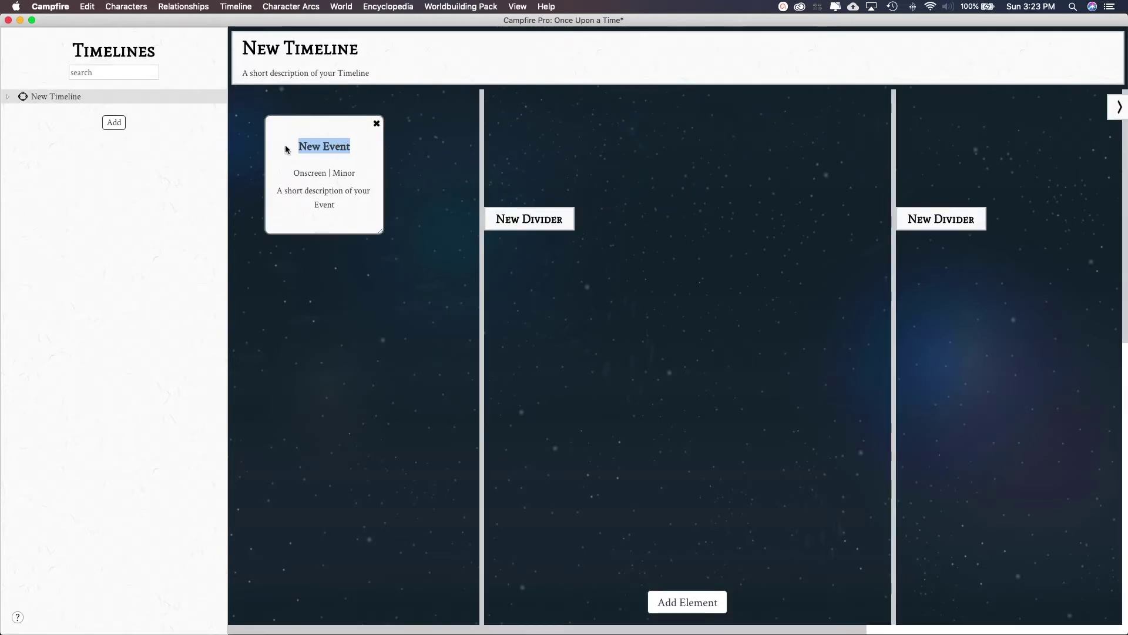
type("Riley")
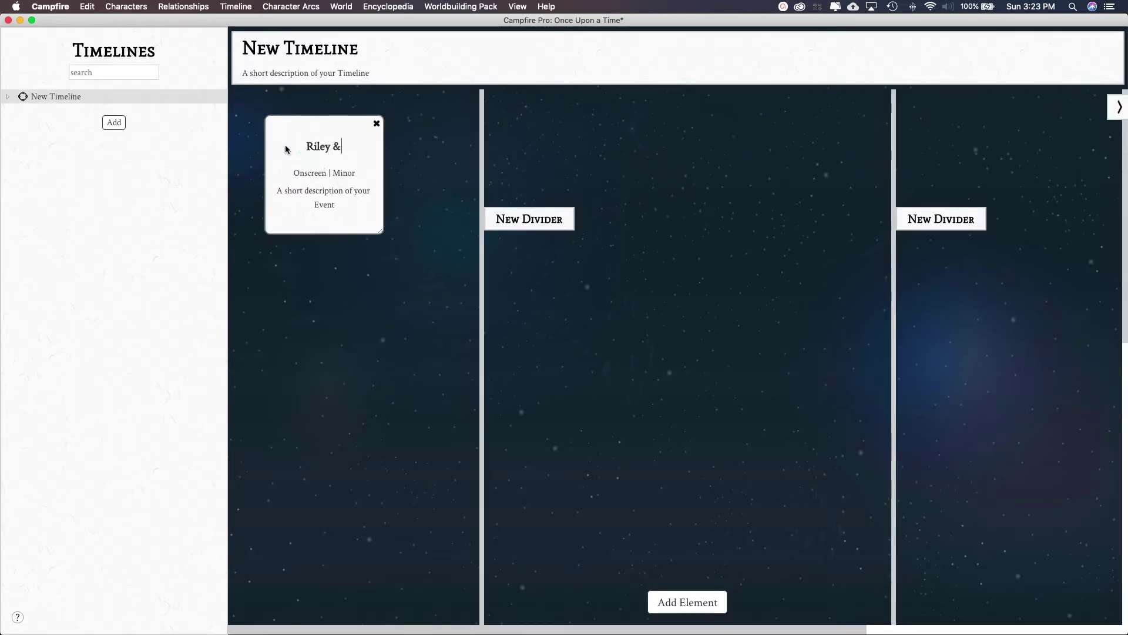
type(" & Jack Meet")
left_click(316, 256)
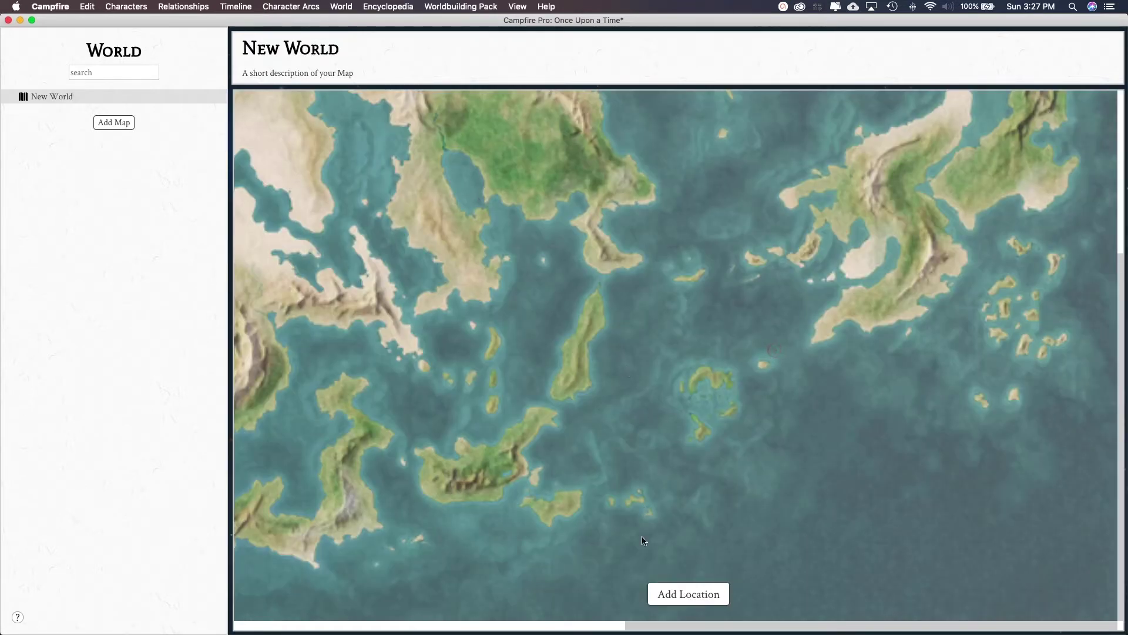
scroll(582, 630, "right", 5)
scroll(589, 624, "right", 5)
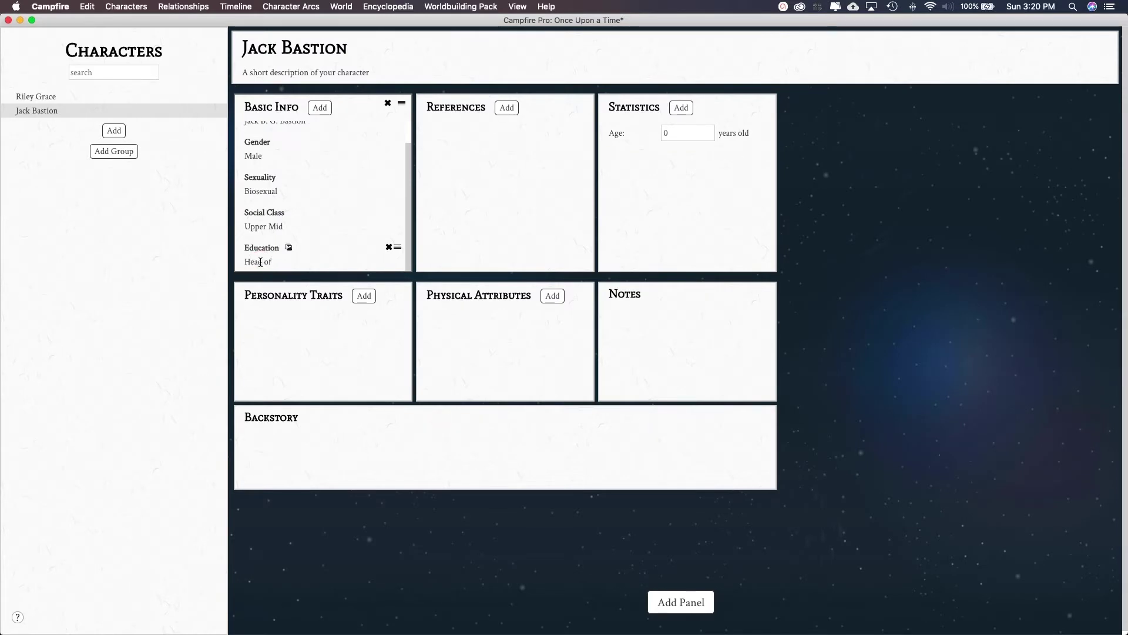
Step: Correct Jack's education to 'Head of the Senior Class', add a Personality Traits entry, and start a reference
key("BackSpace")
key("BackSpace")
type("nior Class")
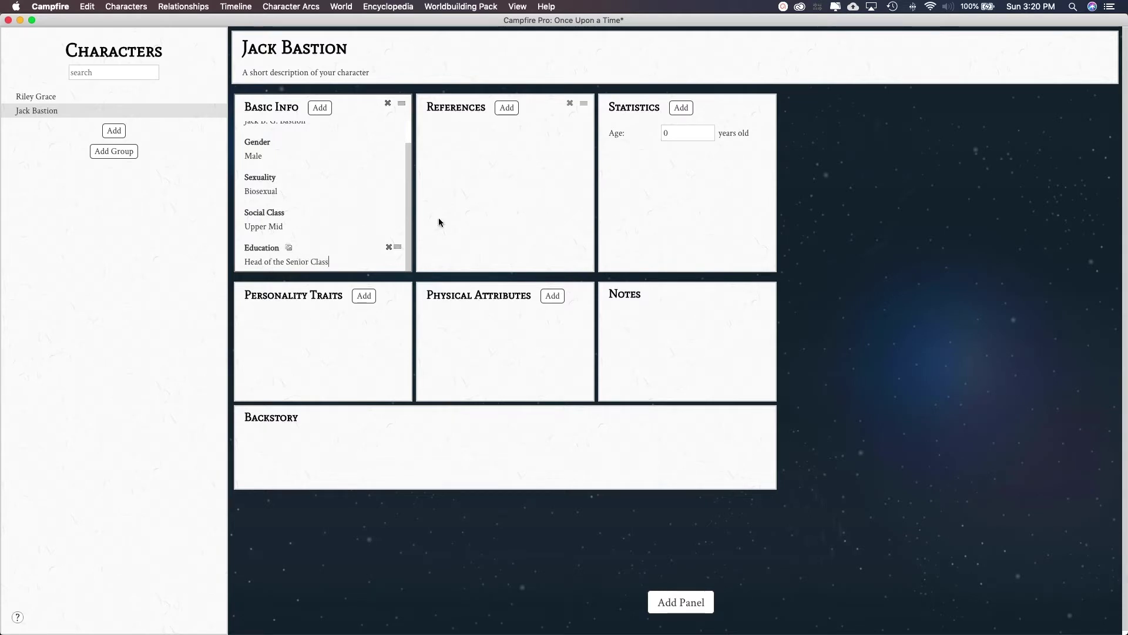
left_click(363, 295)
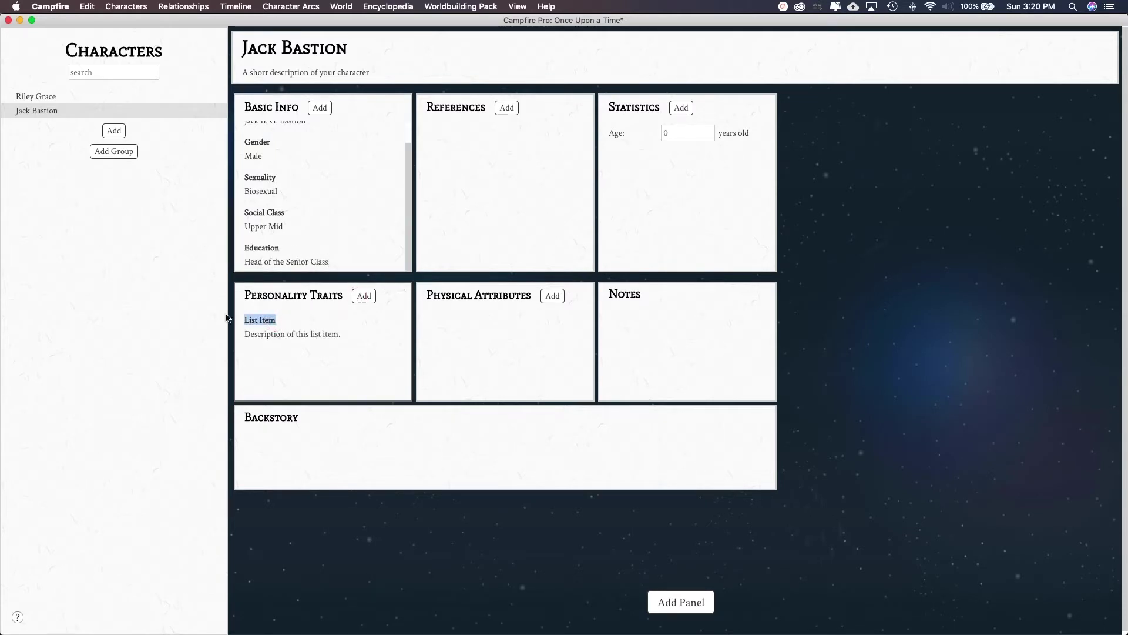
left_click(507, 108)
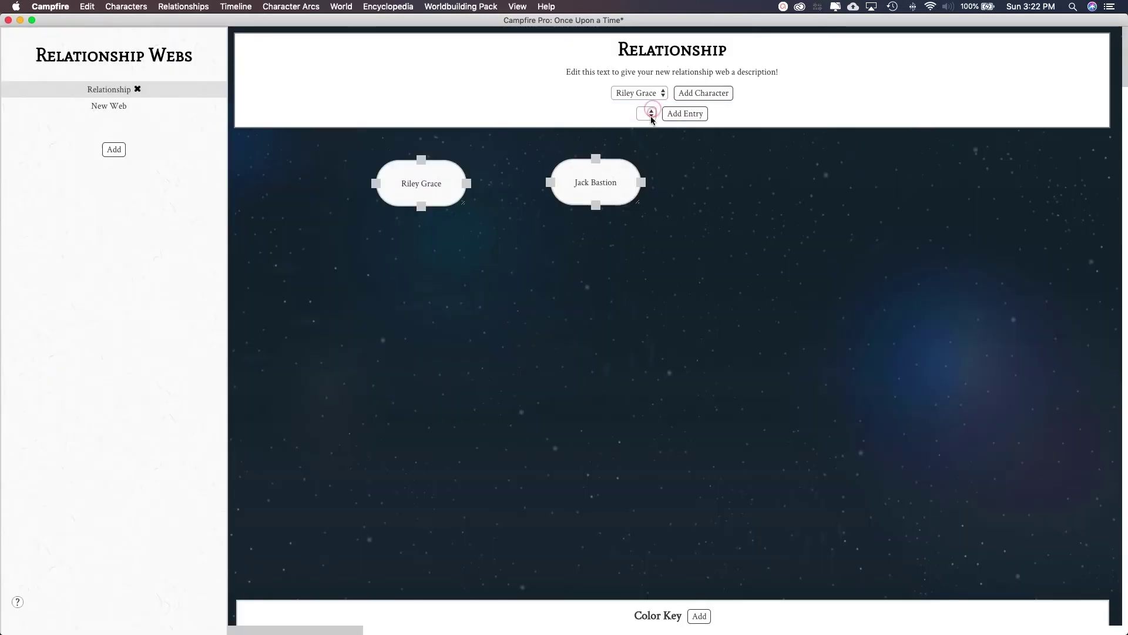
Step: Connect Riley Grace to Jack Bastion in the relationship web
left_click(651, 112)
left_click(778, 153)
left_click(444, 196)
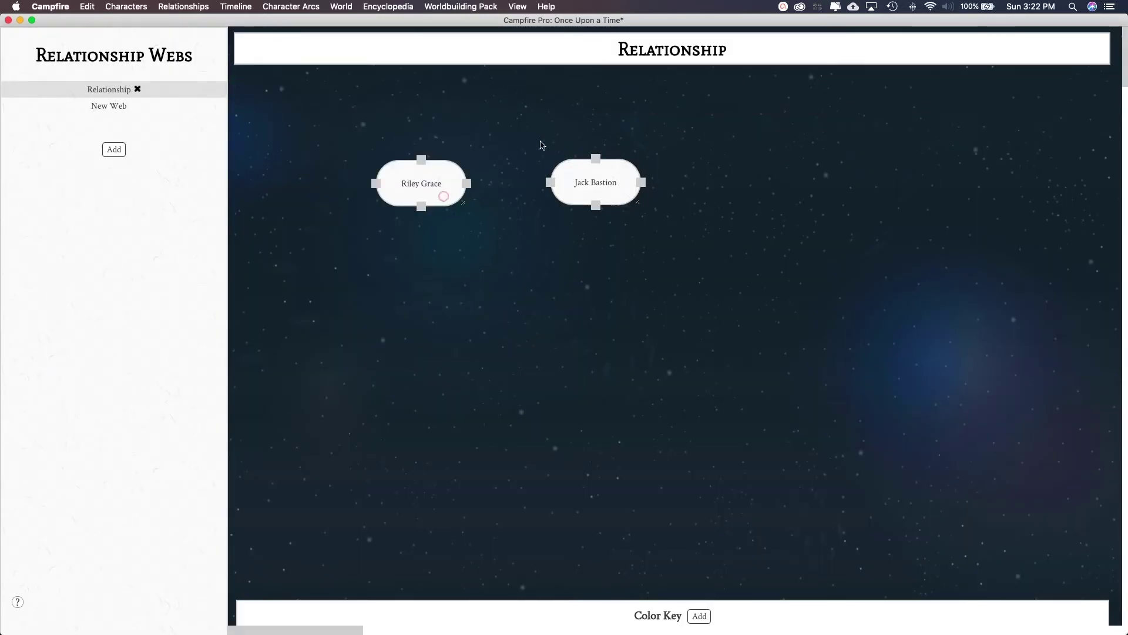
left_click_drag(469, 184, 550, 182)
Step: Add a first divider to the New Timeline
left_click(54, 98)
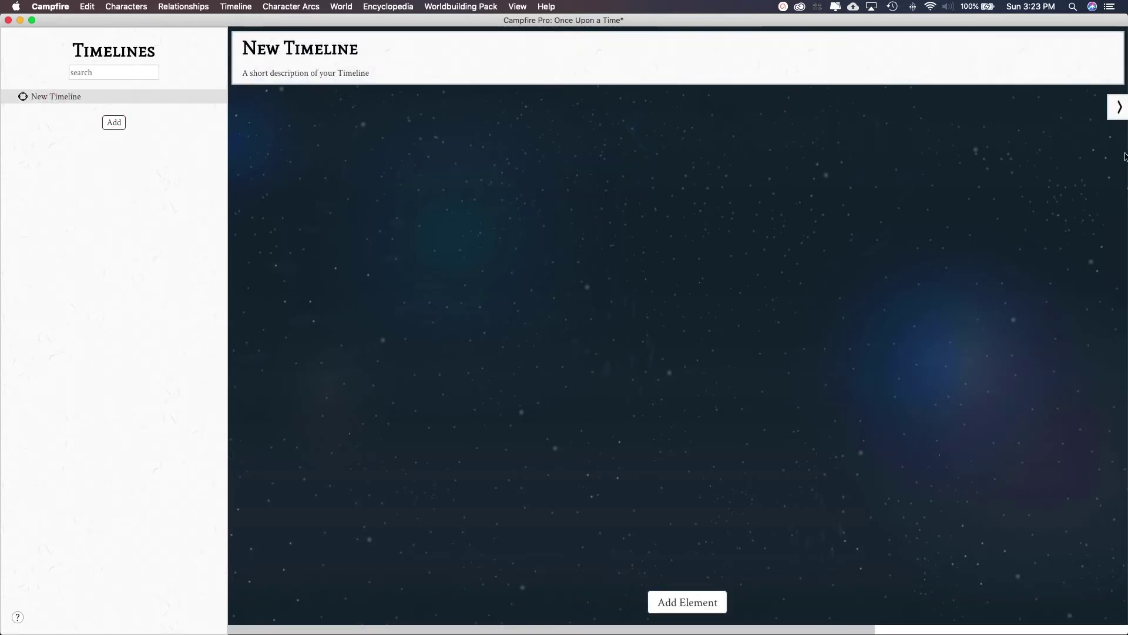
left_click(1116, 111)
mouse_move(950, 168)
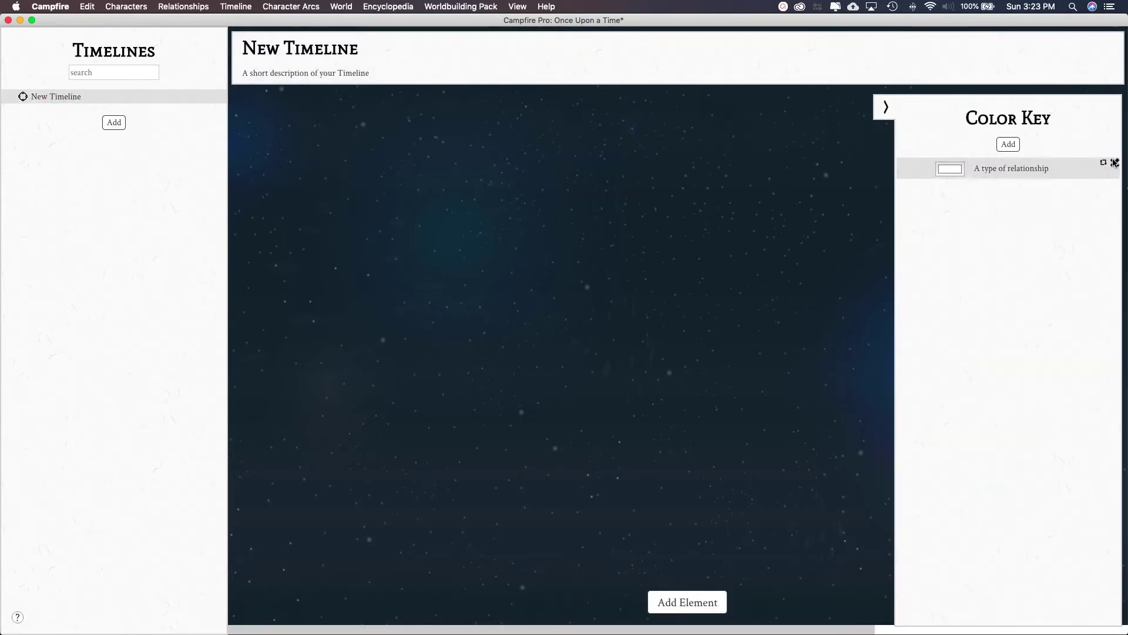
left_click(676, 602)
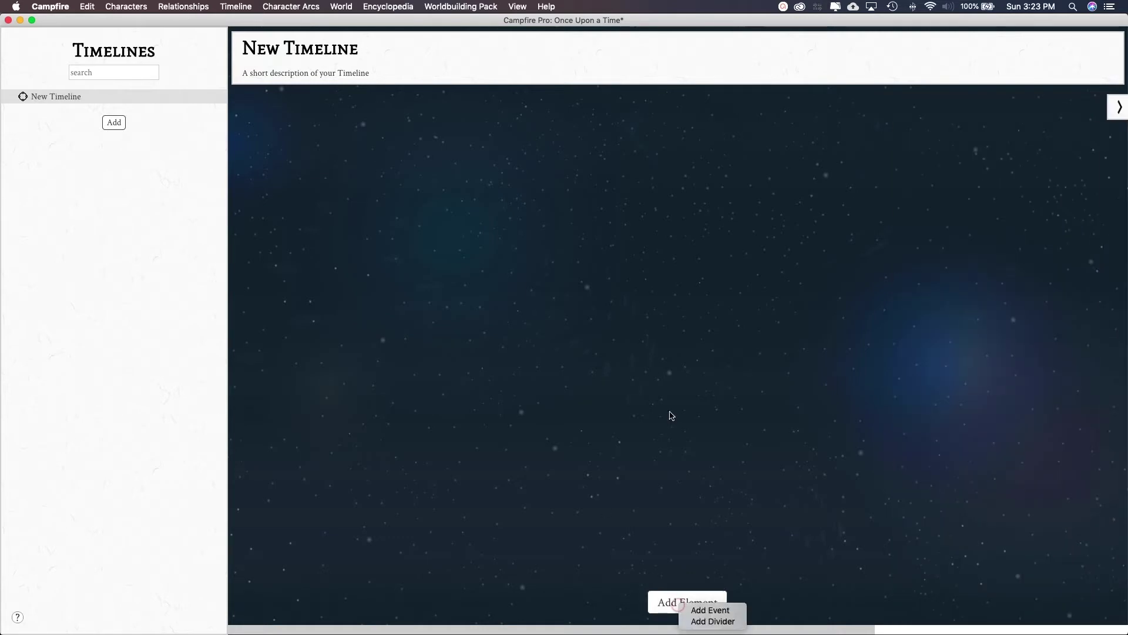
left_click(713, 622)
mouse_move(542, 269)
left_mouse_down()
mouse_move(504, 234)
mouse_move(539, 239)
left_mouse_up()
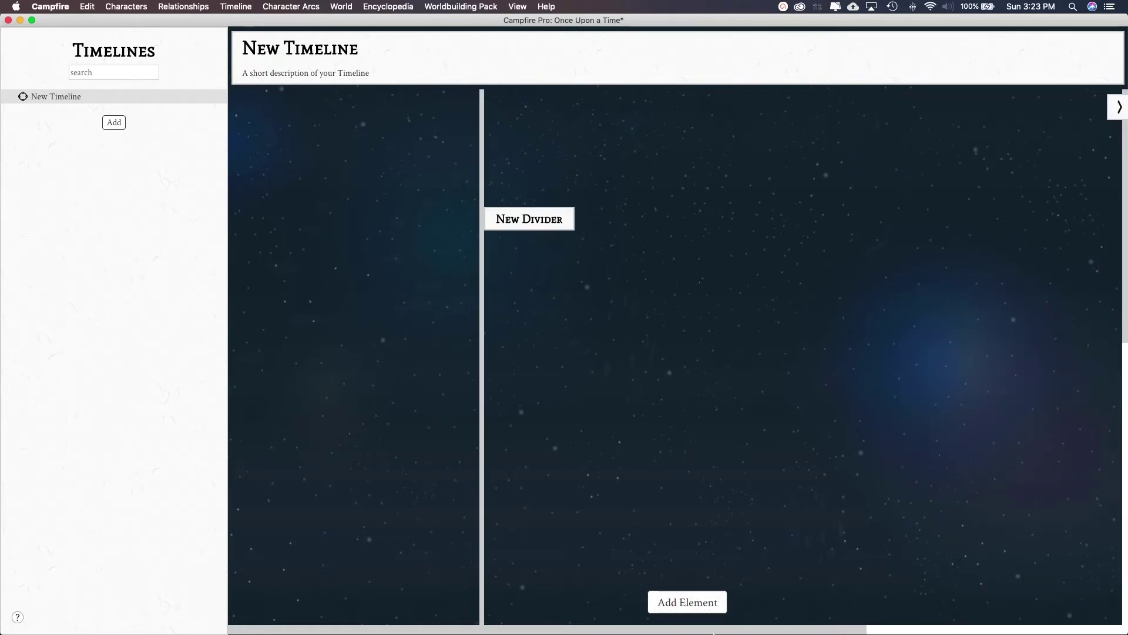
Step: Add a second timeline divider and rename New Map to New World
left_click(701, 605)
left_click(739, 621)
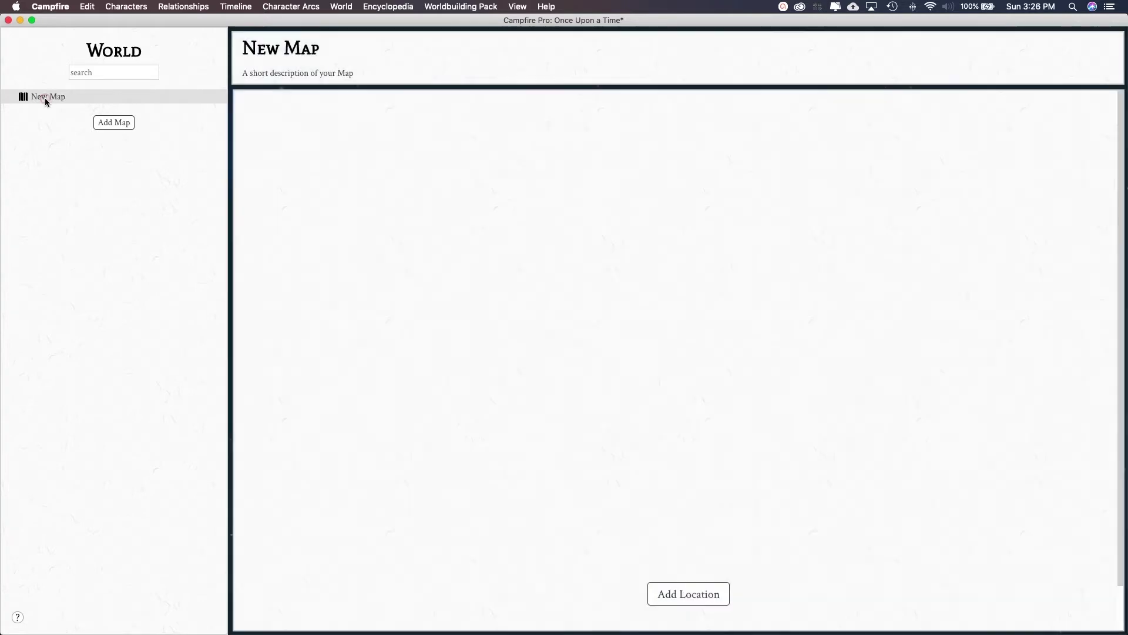
left_click(317, 50)
type("New")
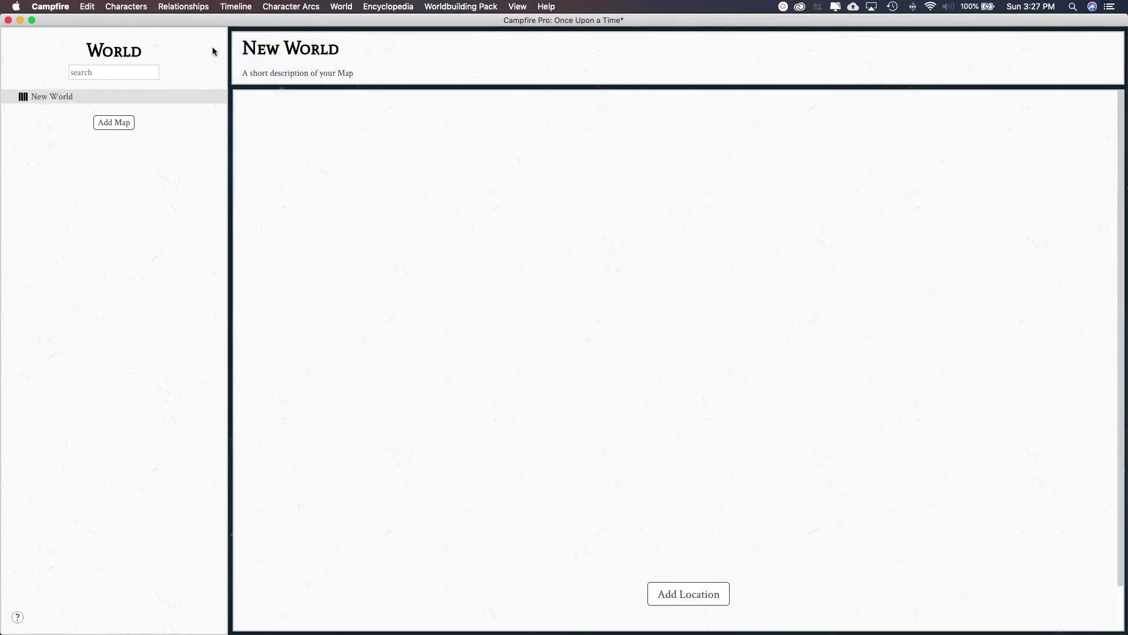
Step: Set the image scale and a background image for the map
right_click(521, 182)
left_click(573, 271)
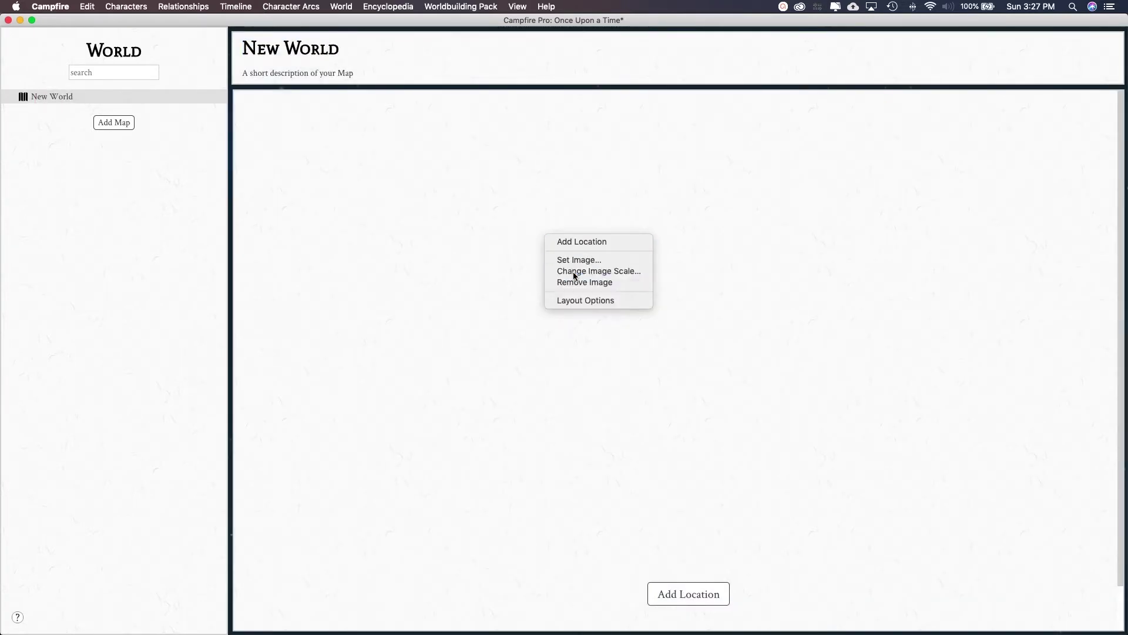
left_click(566, 538)
right_click(491, 213)
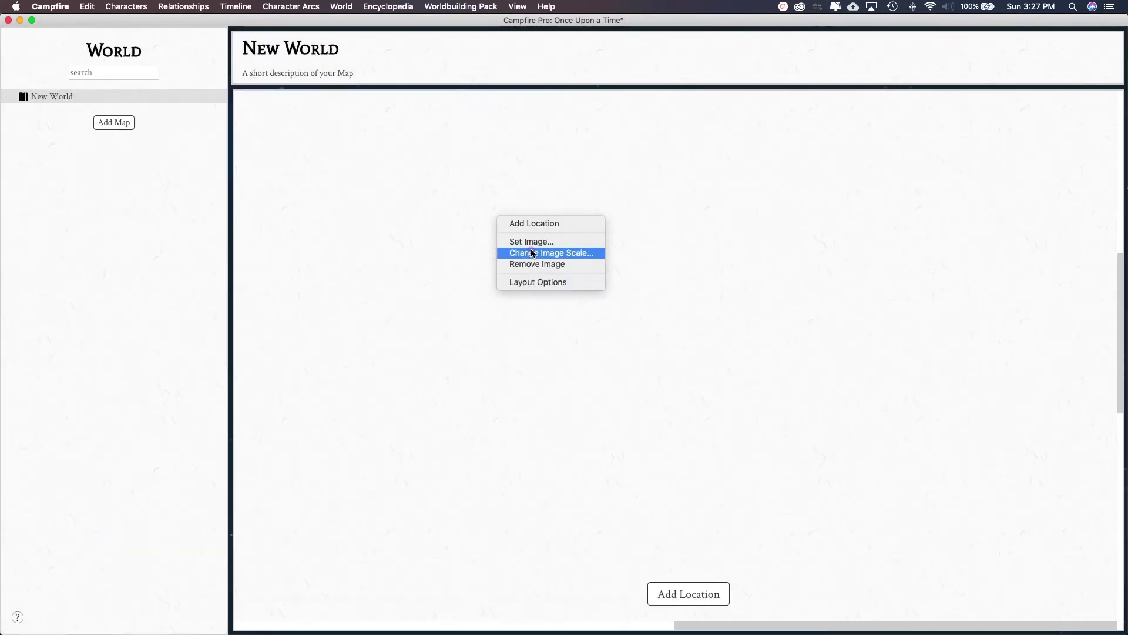
left_click(564, 262)
Step: Add a map location named High School and set its Type to House
left_click(573, 621)
double_click(688, 237)
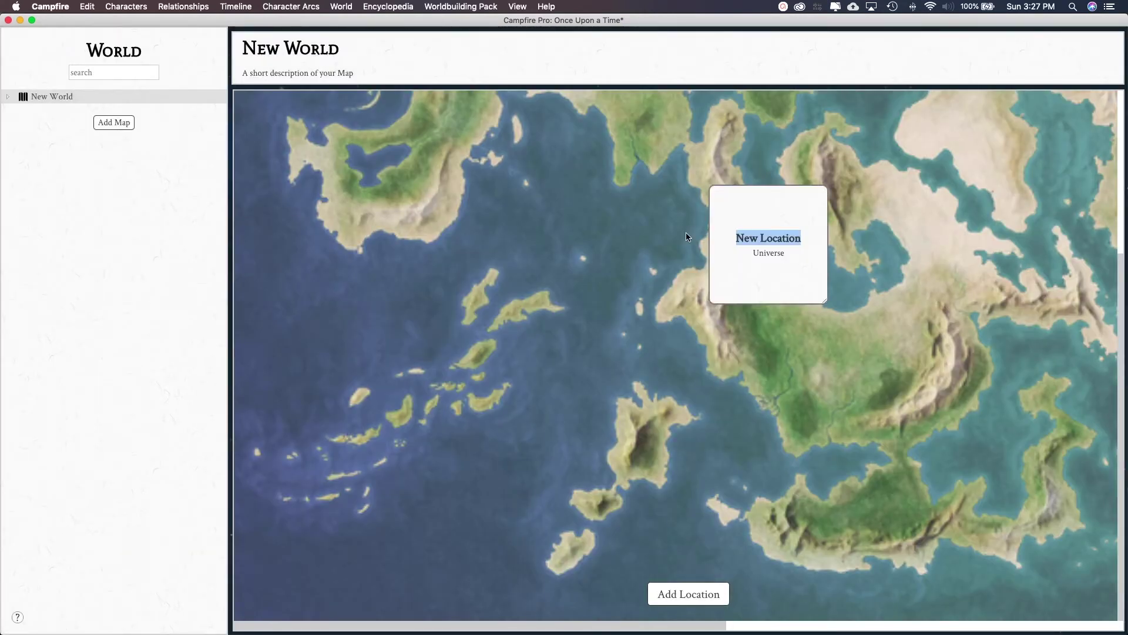
type("High School")
double_click(767, 254)
left_click(200, 198)
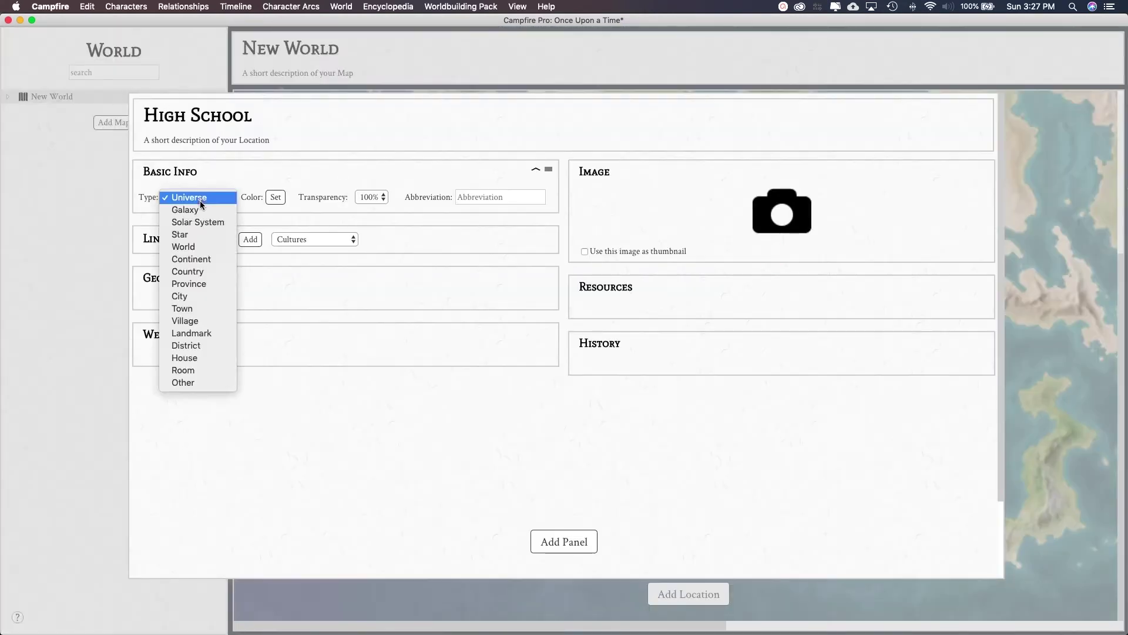
left_click(194, 360)
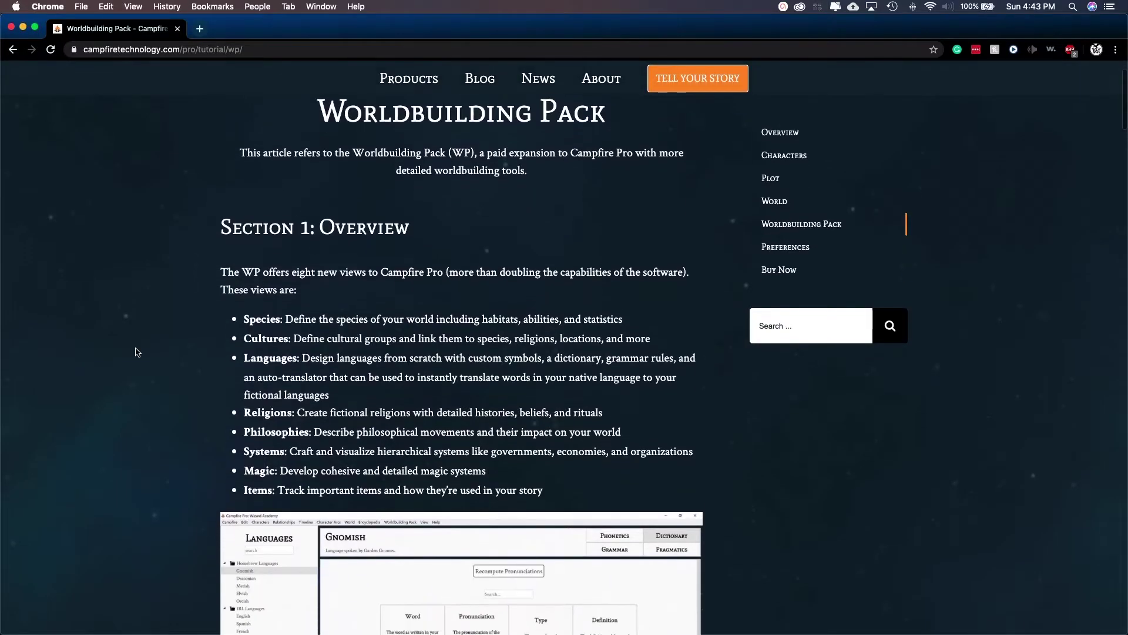
Step: Scroll down the Worldbuilding Pack tutorial to the Working with Panels section
scroll(136, 352, "down", 1)
scroll(136, 352, "down", 3)
scroll(136, 352, "down", 2)
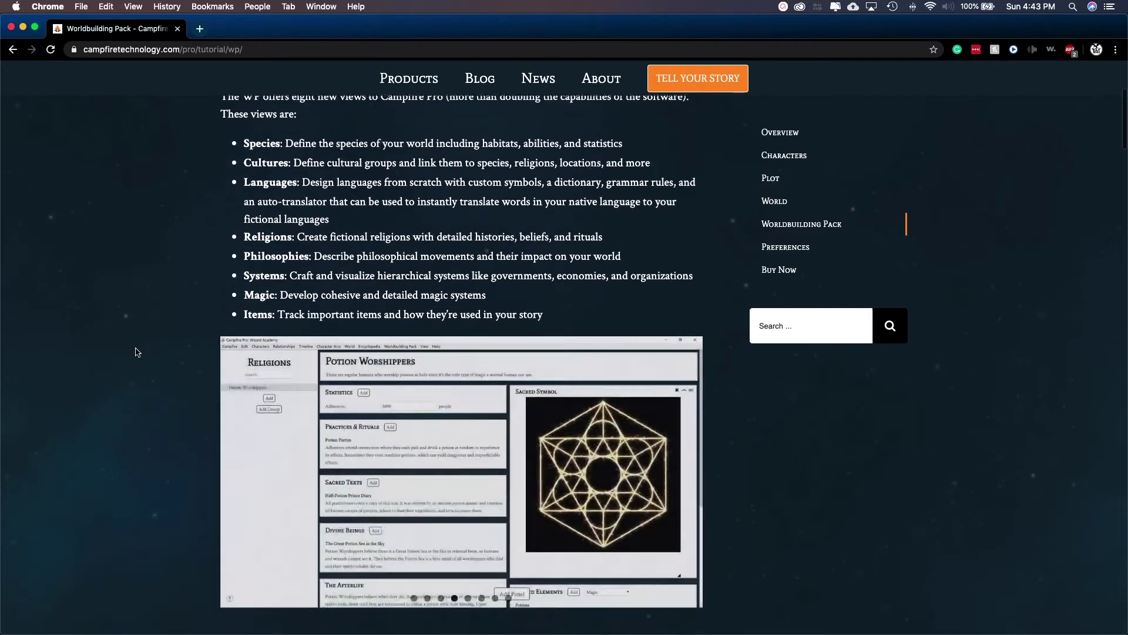
scroll(136, 352, "down", 1)
scroll(136, 352, "down", 1)
scroll(136, 352, "down", 1)
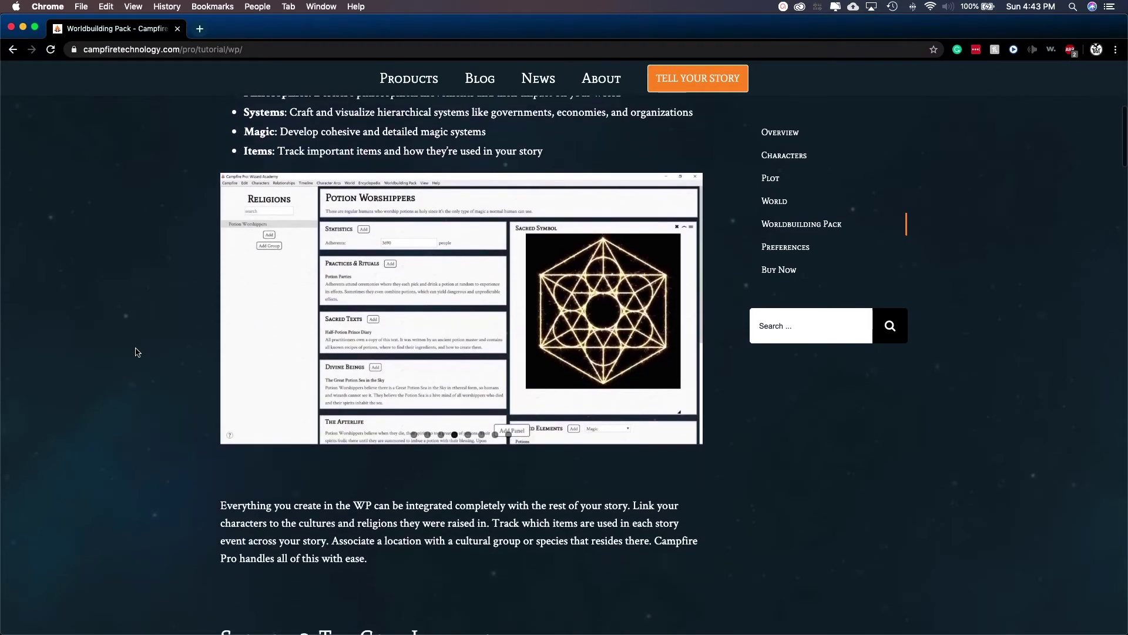
scroll(135, 352, "down", 1)
scroll(136, 352, "down", 1)
scroll(136, 352, "down", 1)
scroll(136, 352, "down", 2)
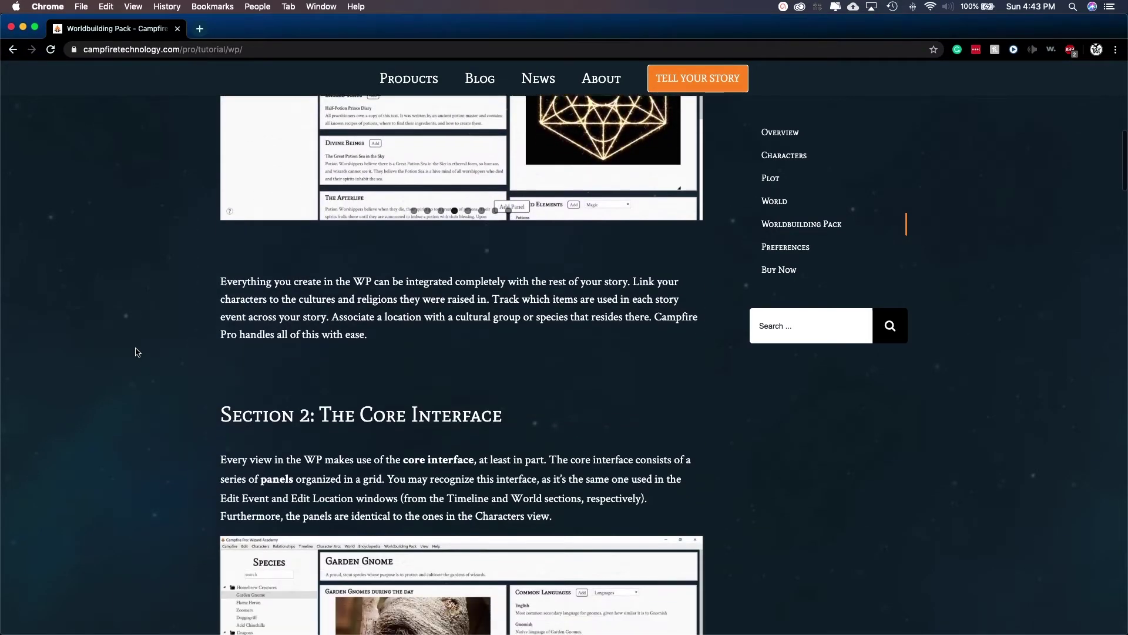
scroll(136, 352, "down", 1)
scroll(136, 352, "down", 1)
scroll(136, 352, "down", 2)
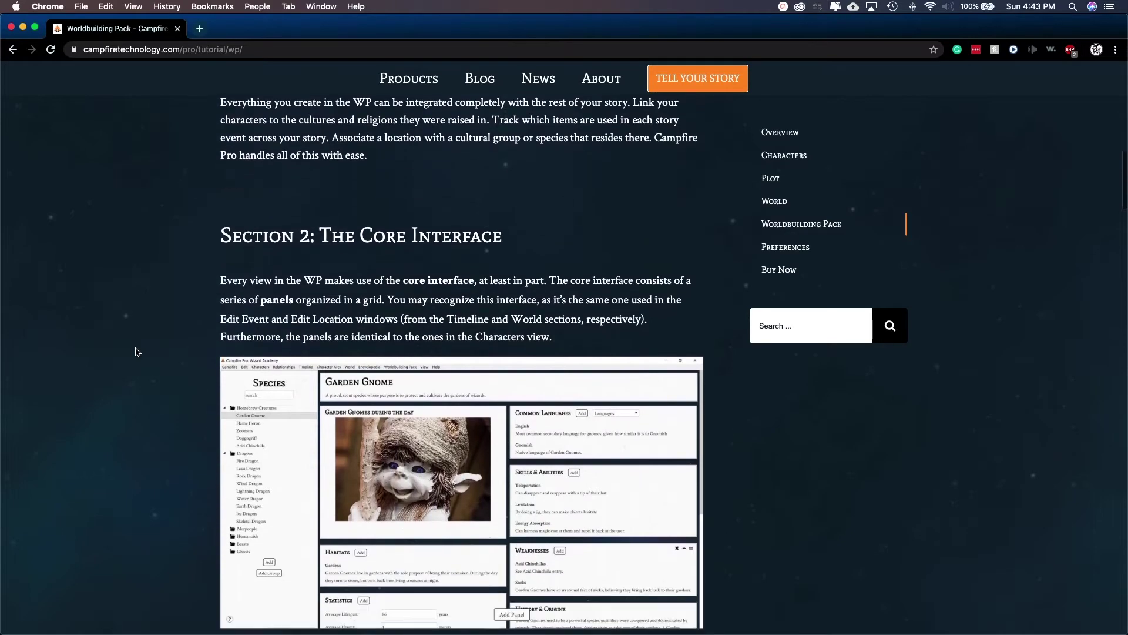
scroll(136, 352, "down", 1)
scroll(135, 352, "down", 1)
scroll(136, 352, "down", 1)
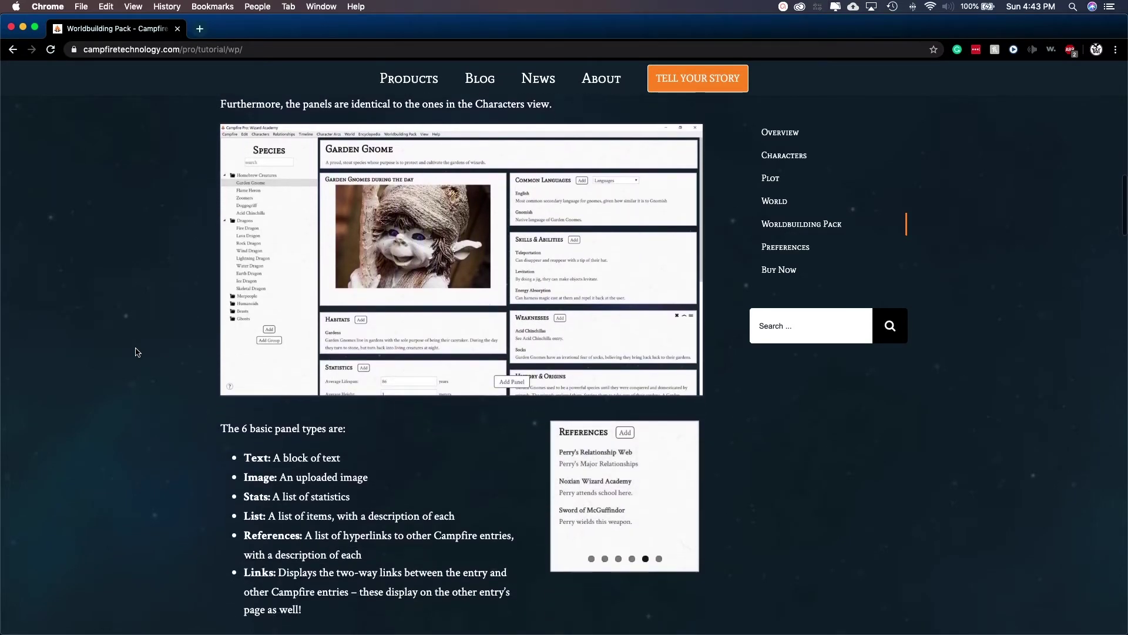
scroll(136, 352, "down", 1)
scroll(135, 352, "down", 1)
scroll(136, 352, "down", 1)
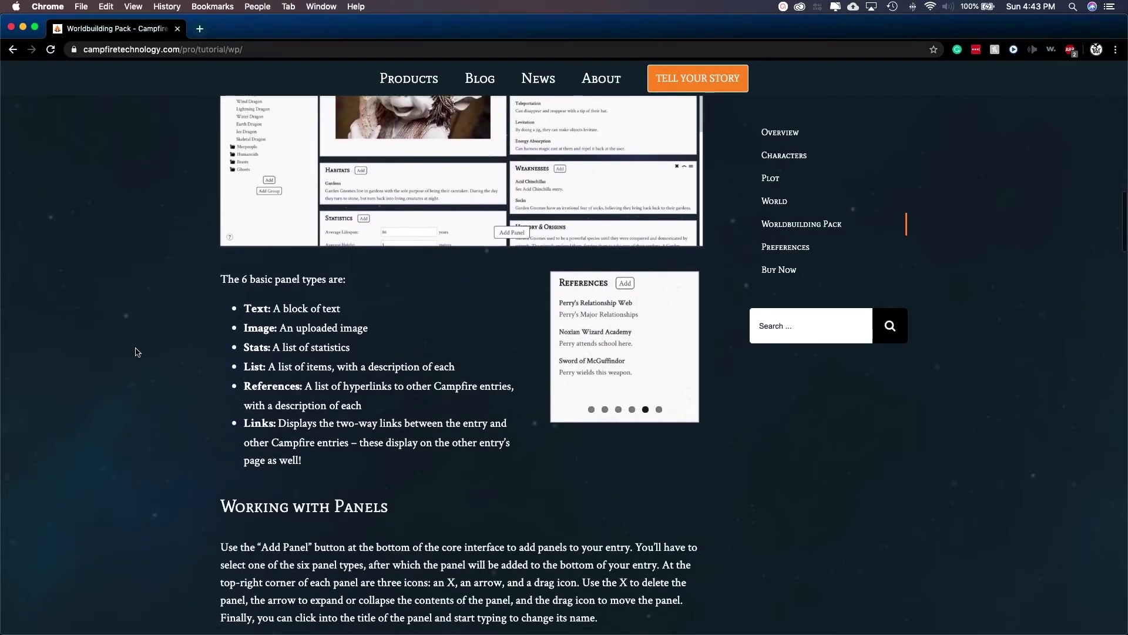
scroll(136, 352, "down", 1)
scroll(136, 352, "down", 2)
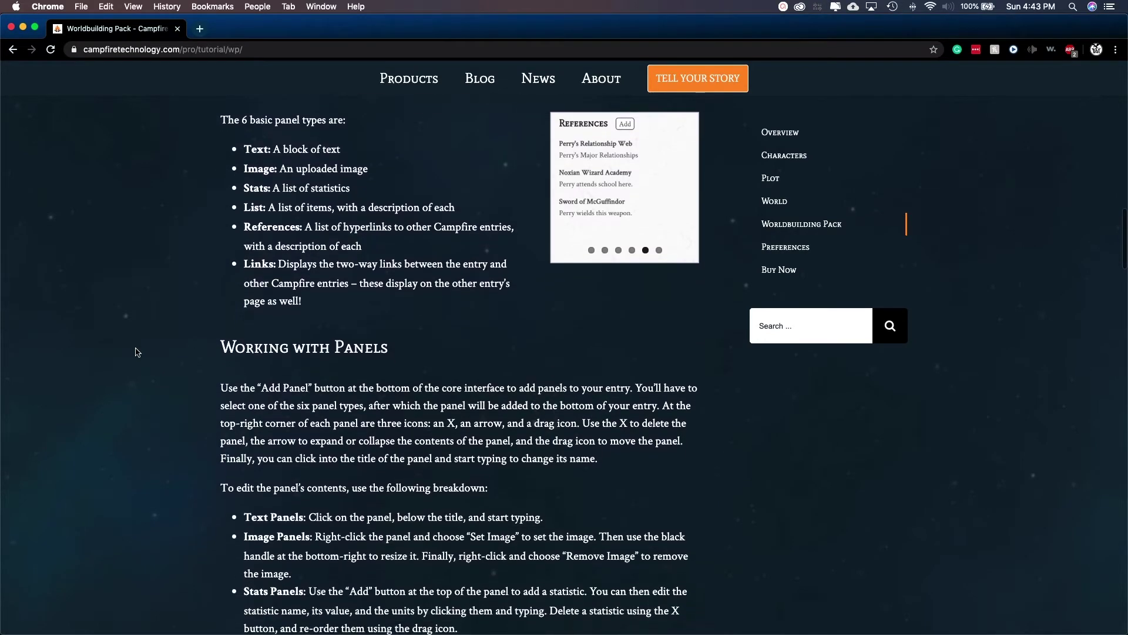
scroll(136, 352, "down", 1)
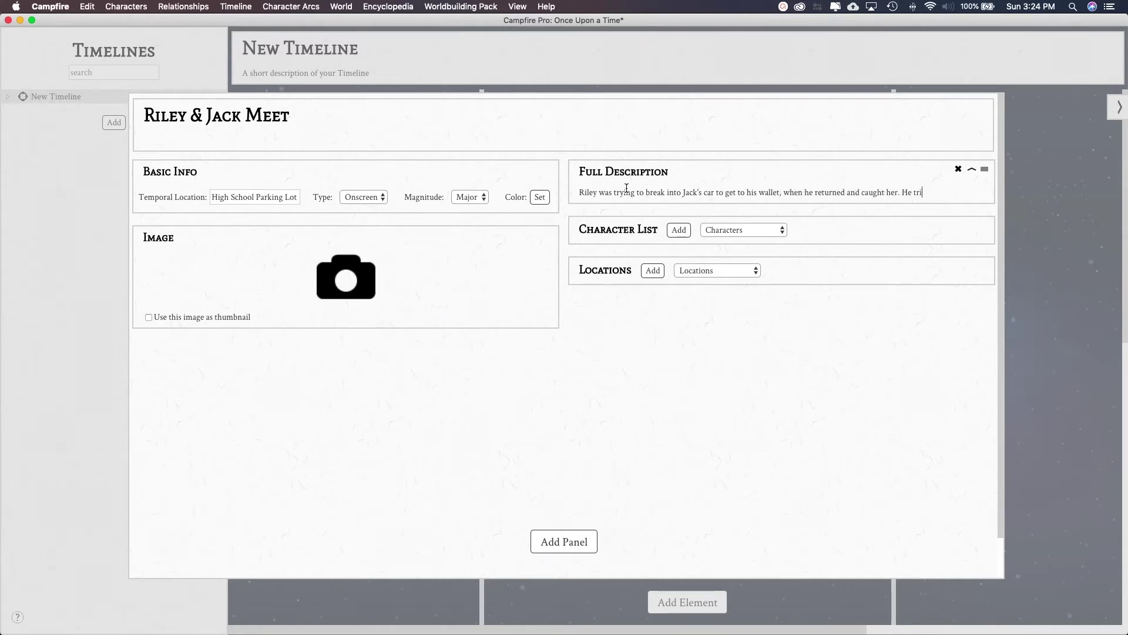
Step: Complete the Riley & Jack Meet description, fixing the last word and ending with 'purse.'
type("her, but")
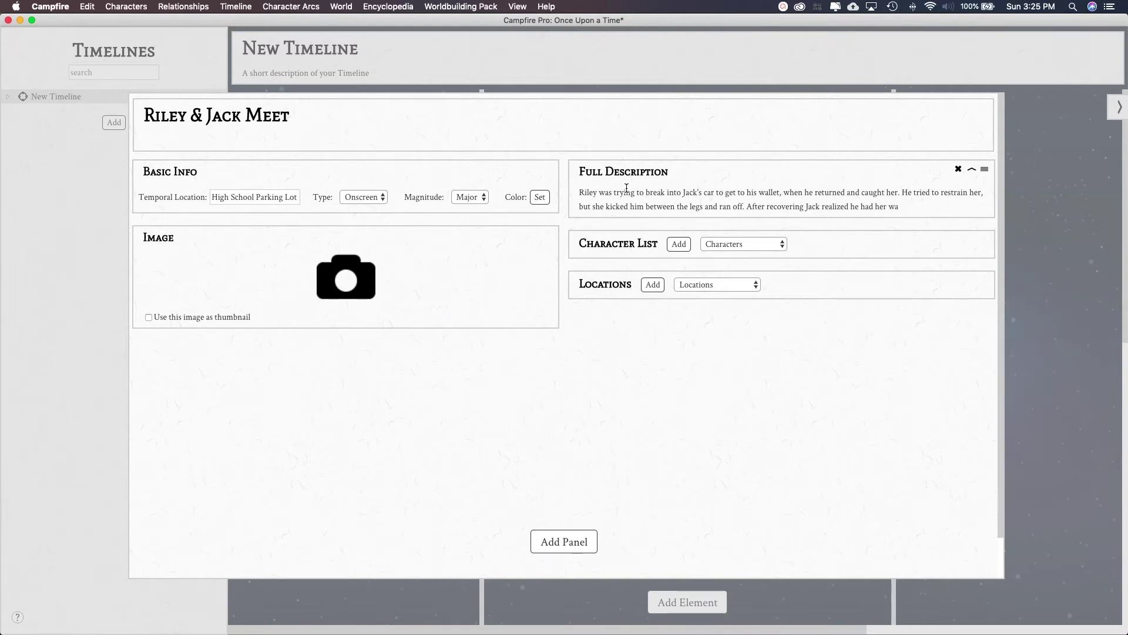
key("BackSpace")
key("BackSpace")
type("purse.")
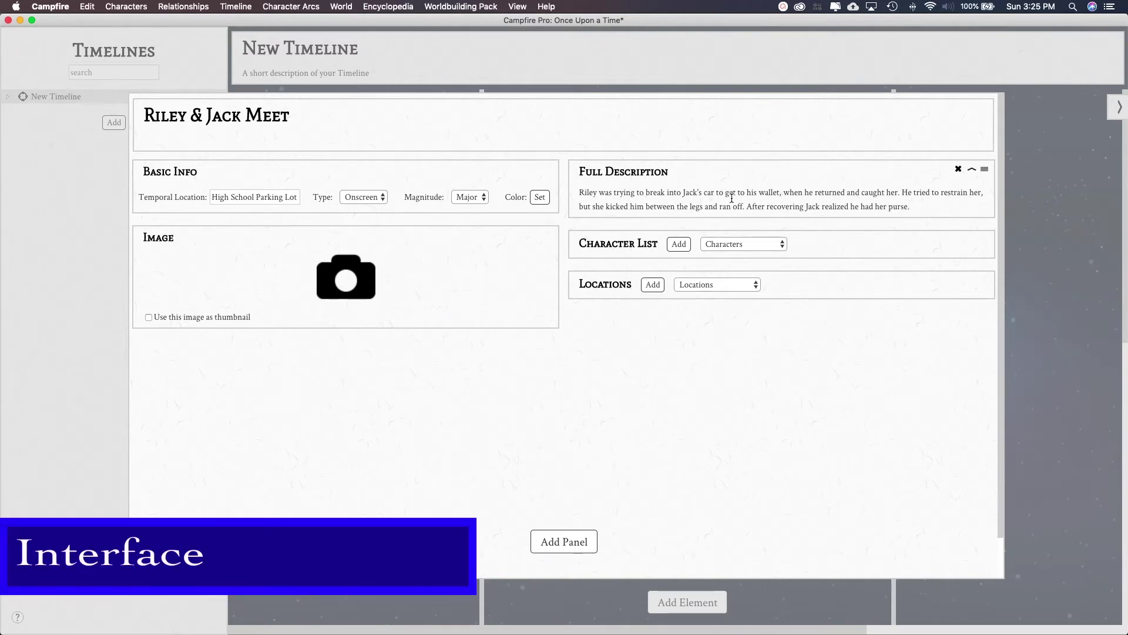
left_click(740, 244)
Step: Link the Riley & Jack Meet event from the element list
left_click(729, 269)
left_click(679, 244)
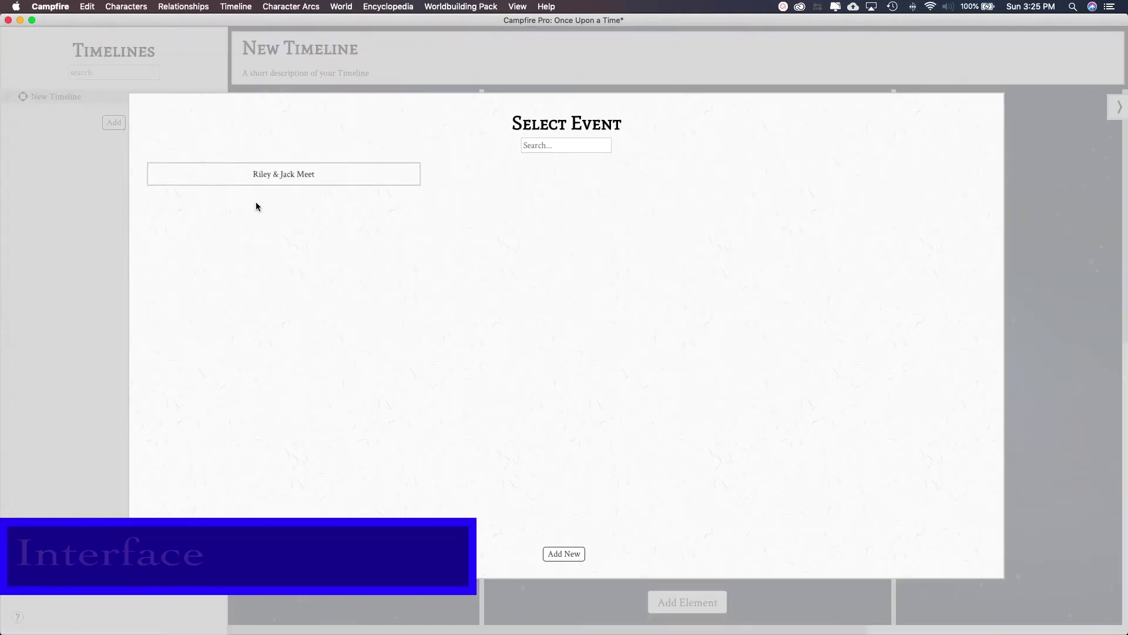
left_click(256, 176)
left_click(720, 244)
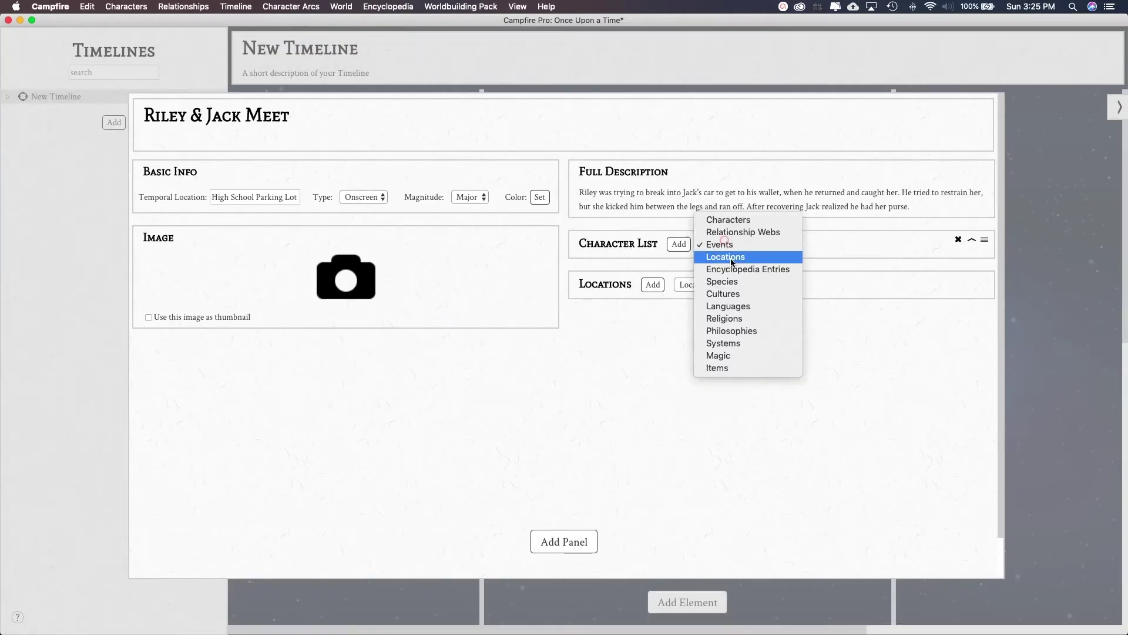
Step: Add Riley Grace and Jack Bastion as characters in the Riley & Jack Meet event
left_click(728, 220)
left_click(677, 244)
left_click(289, 175)
left_click(488, 197)
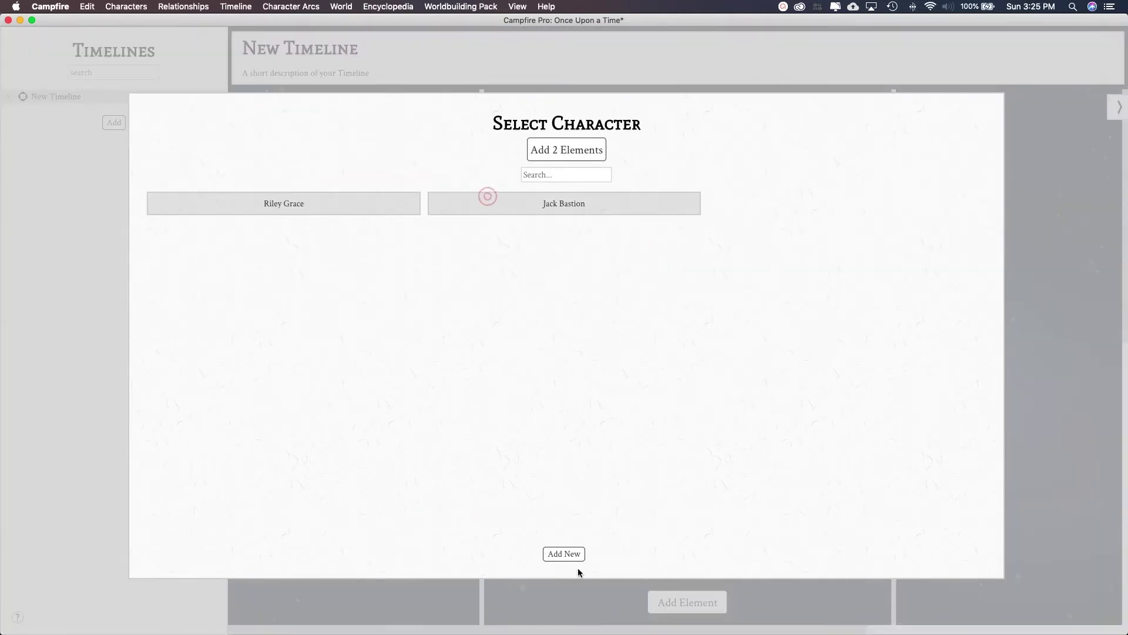
left_click(598, 589)
Step: Add a New Event connected after Riley & Jack Meet and open its details
left_click(807, 604)
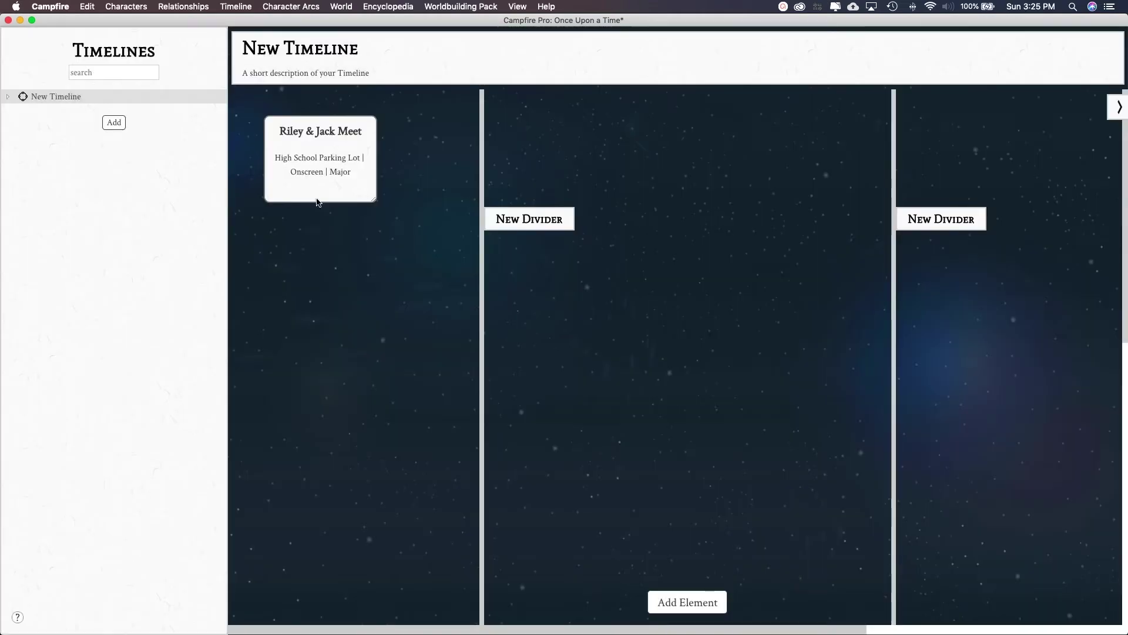
left_click(687, 602)
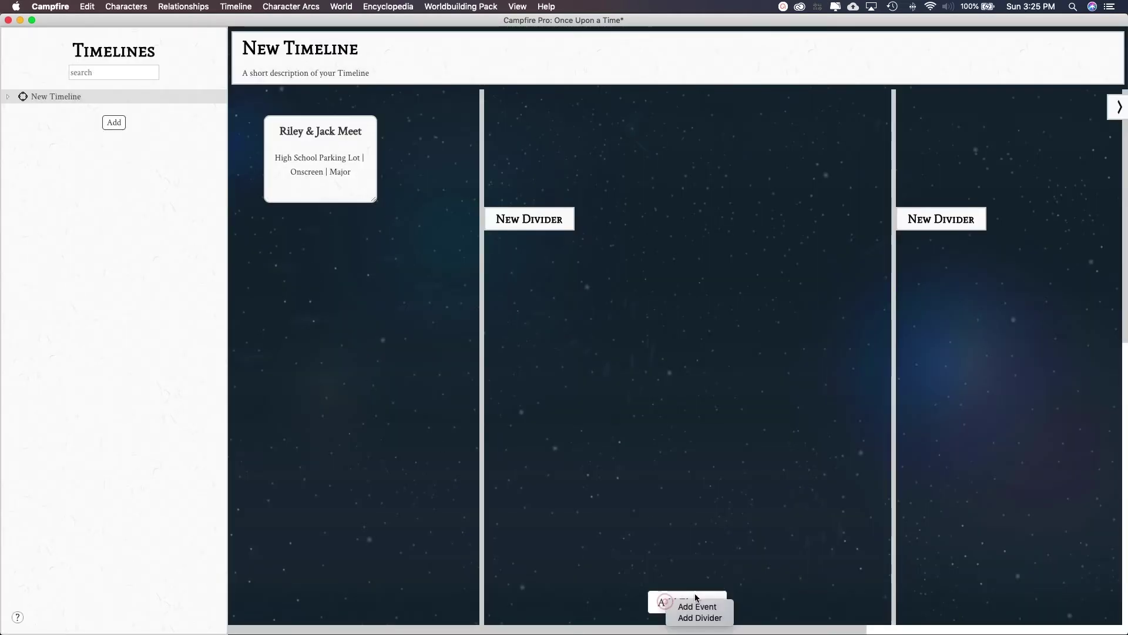
left_click_drag(396, 272, 320, 200)
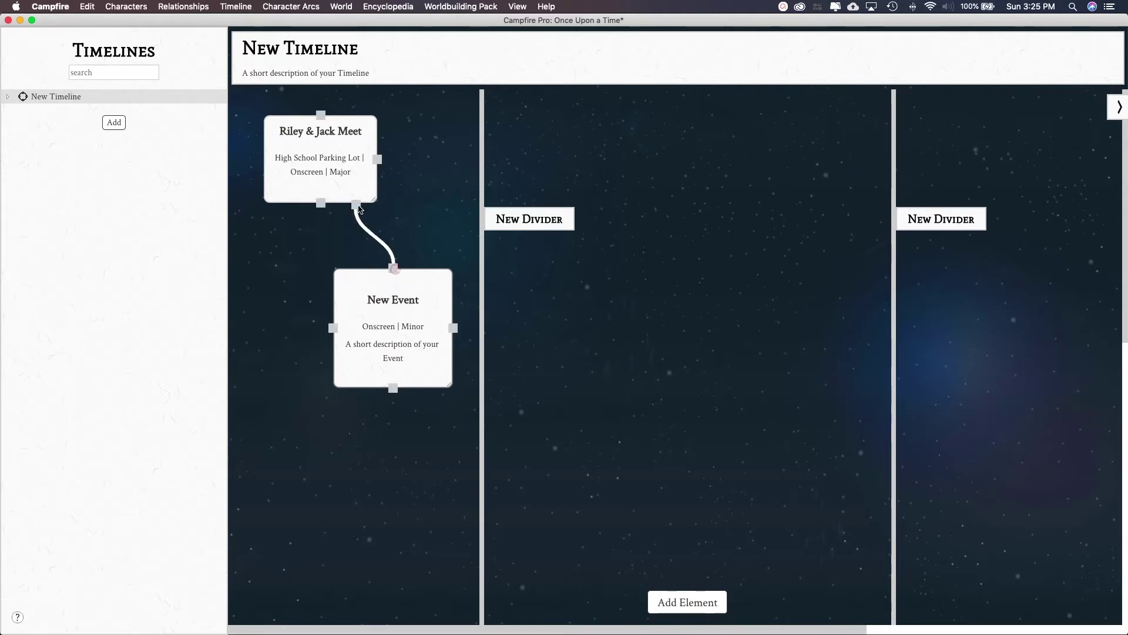
left_click(416, 300)
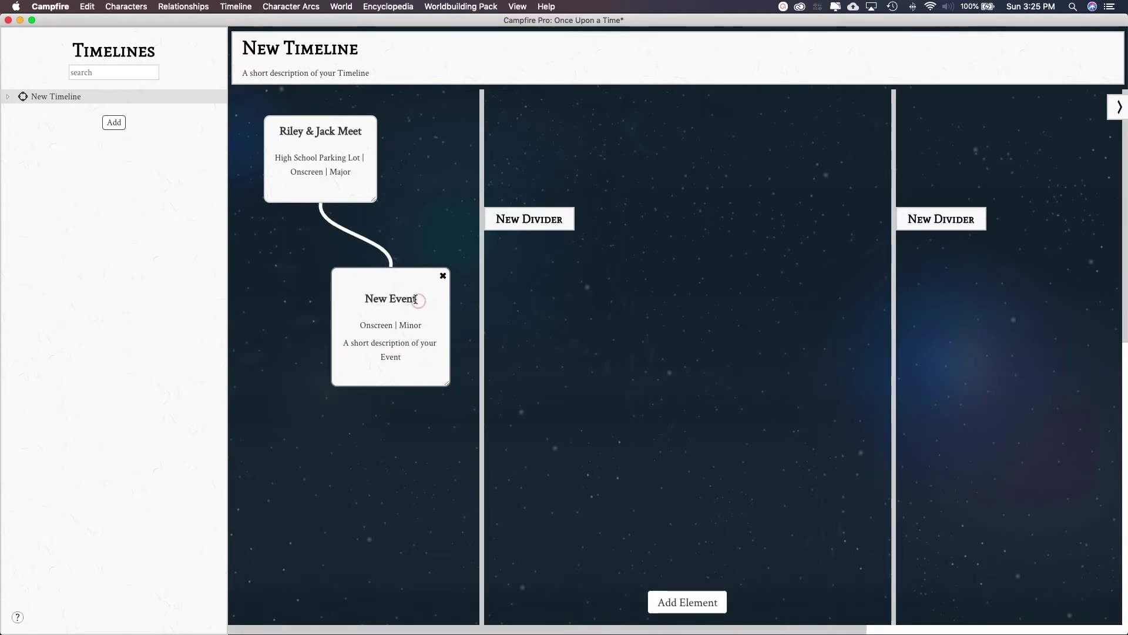
left_click(364, 296)
left_click(324, 49)
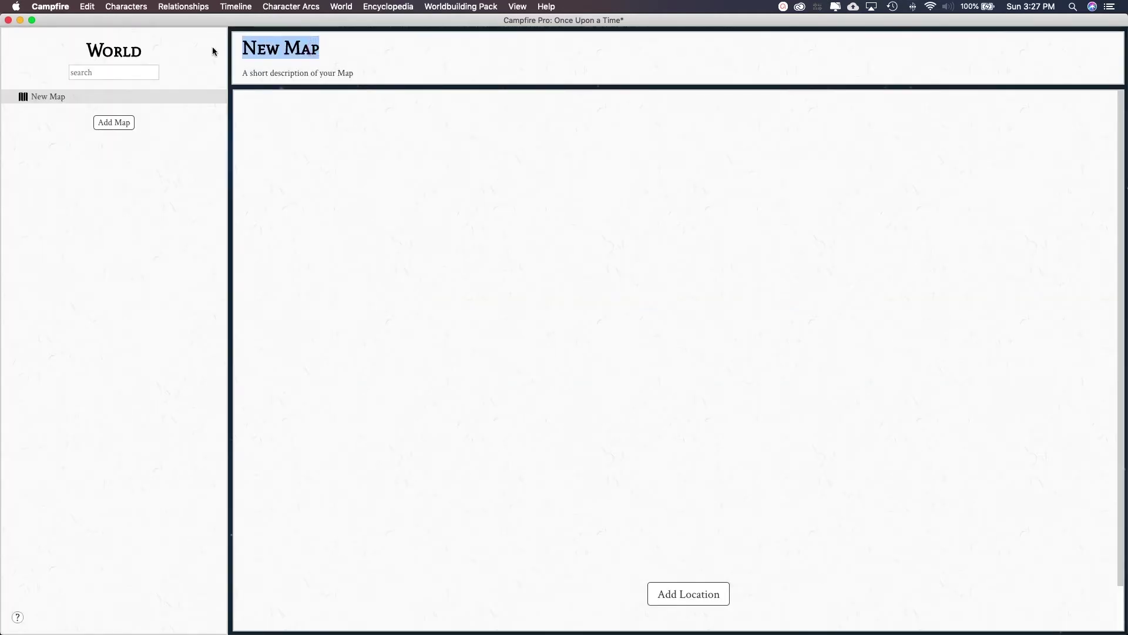
Step: Retitle the map 'New World' and save a new image scale for it
type("New World")
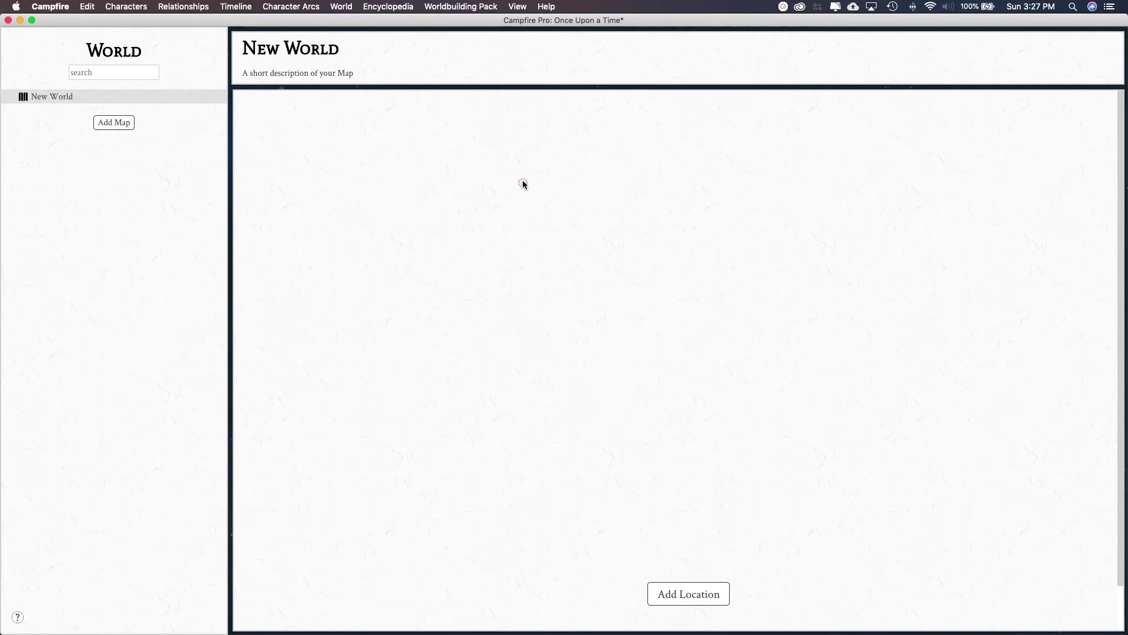
right_click(524, 184)
left_click(582, 270)
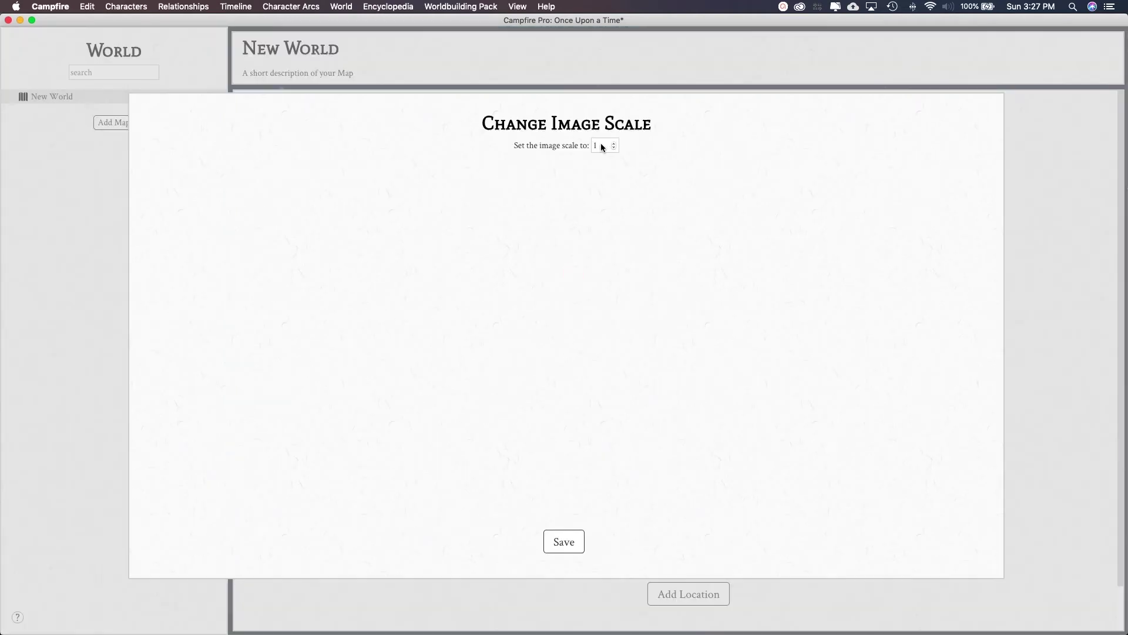
left_click(567, 542)
Step: Set a fantasy world map image and add a New Location to the map
right_click(498, 215)
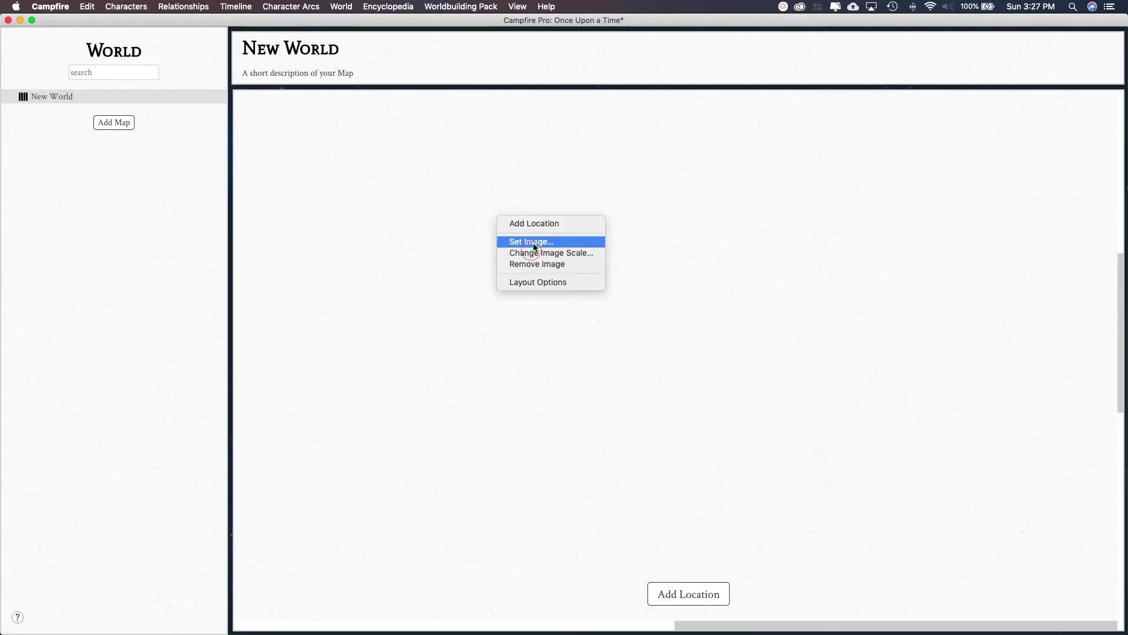
left_click(506, 287)
left_click(643, 626)
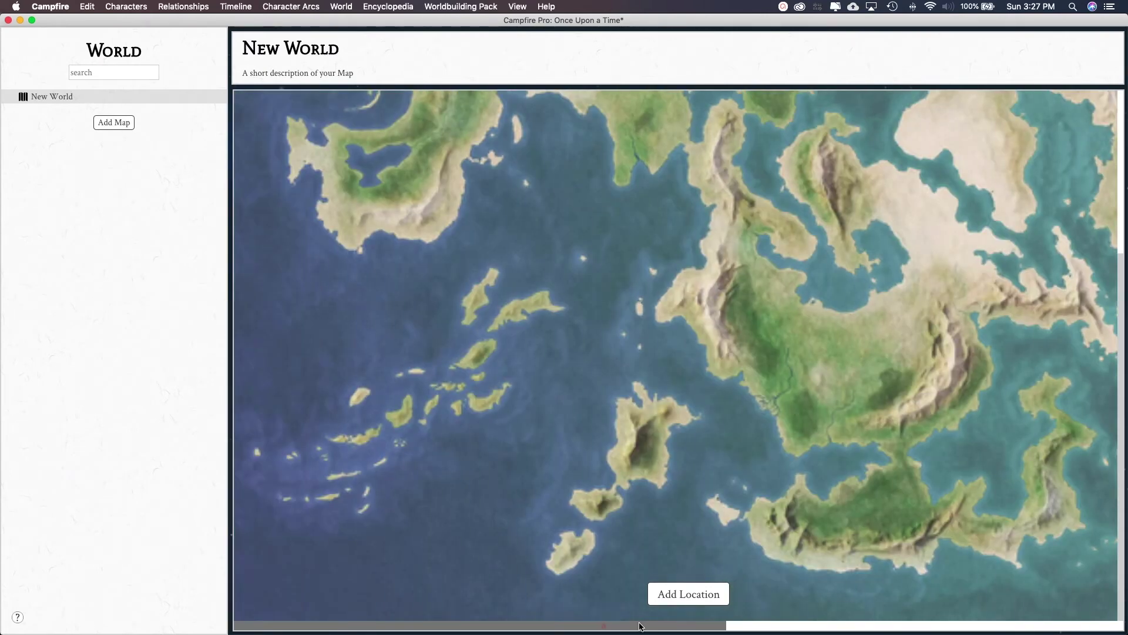
left_click(680, 594)
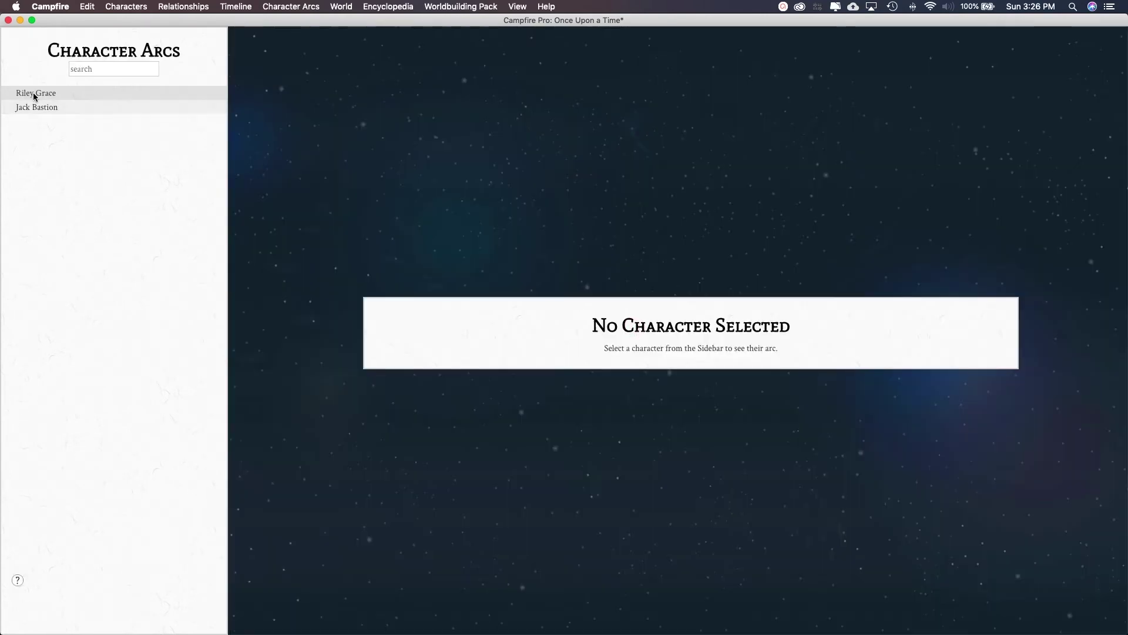
Step: Show Riley Grace's character arc, then read through the Characters tutorial page
left_click(35, 94)
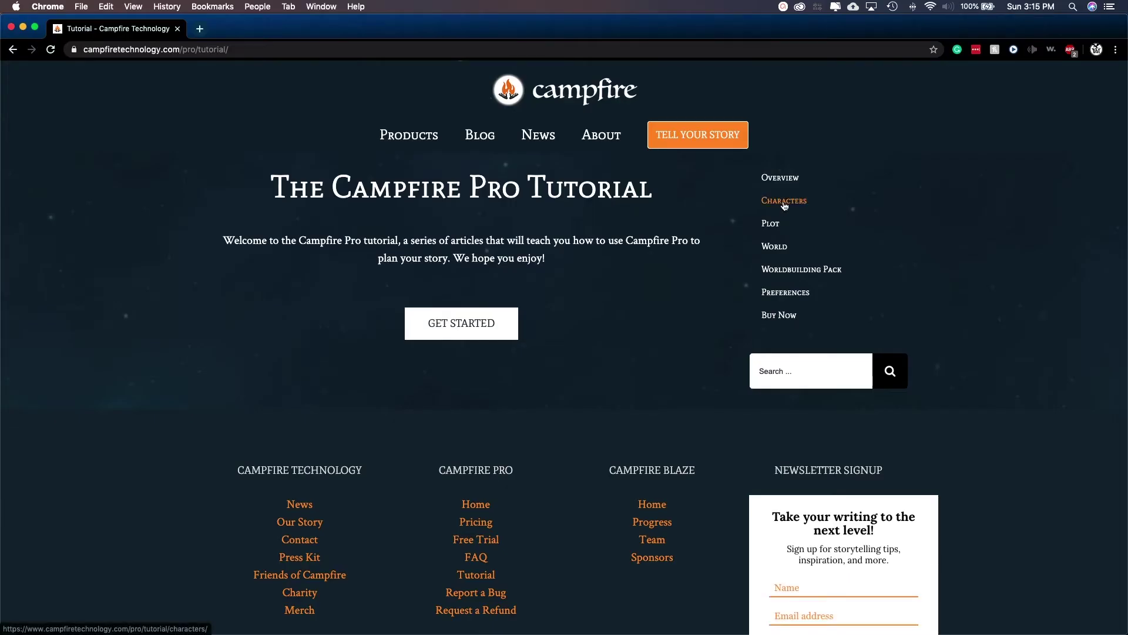
left_click(783, 203)
scroll(151, 335, "down", 1)
scroll(152, 337, "down", 6)
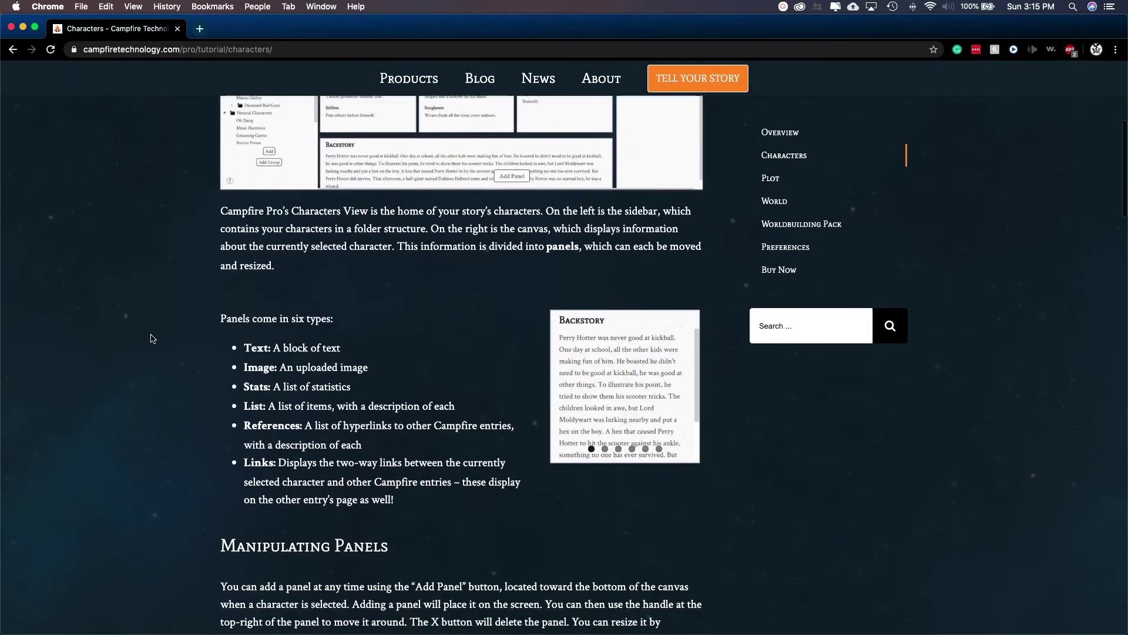
scroll(152, 338, "down", 5)
scroll(151, 339, "down", 5)
scroll(151, 338, "down", 5)
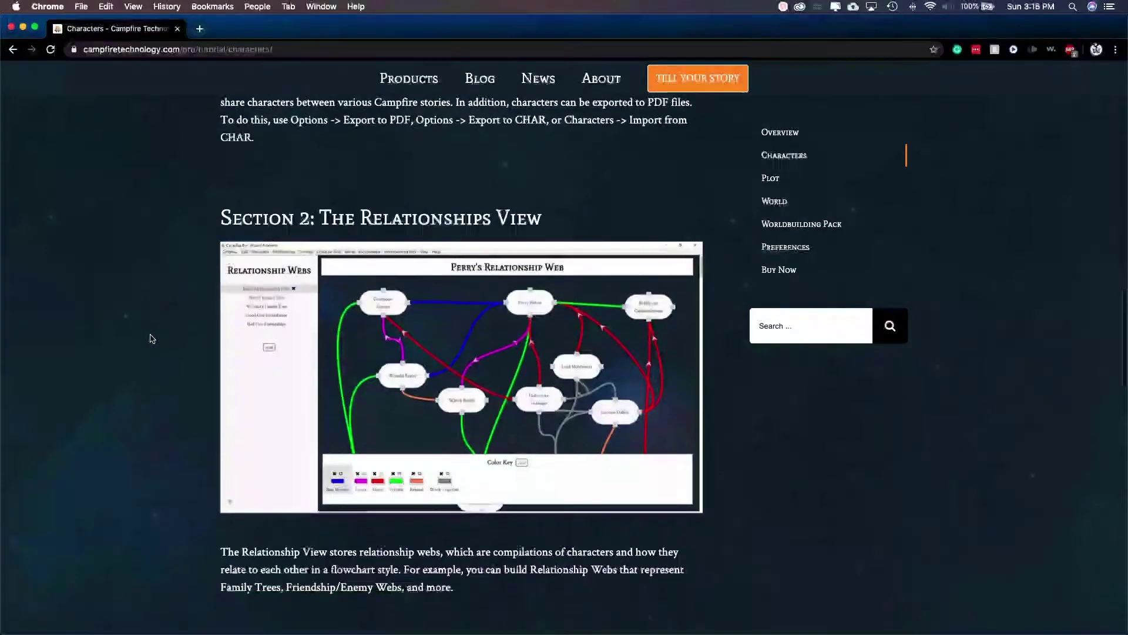
scroll(151, 338, "down", 1)
scroll(151, 338, "down", 2)
scroll(151, 339, "down", 2)
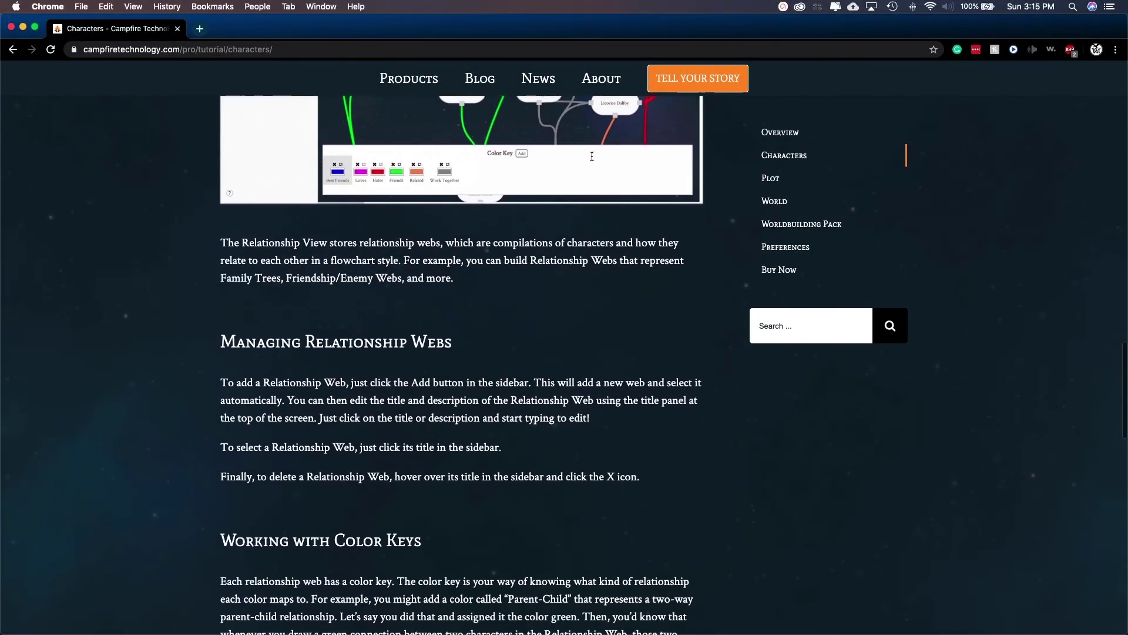
Step: Read through the Plot tutorial page, then move on to the World tutorial page
left_click(771, 178)
scroll(91, 336, "down", 5)
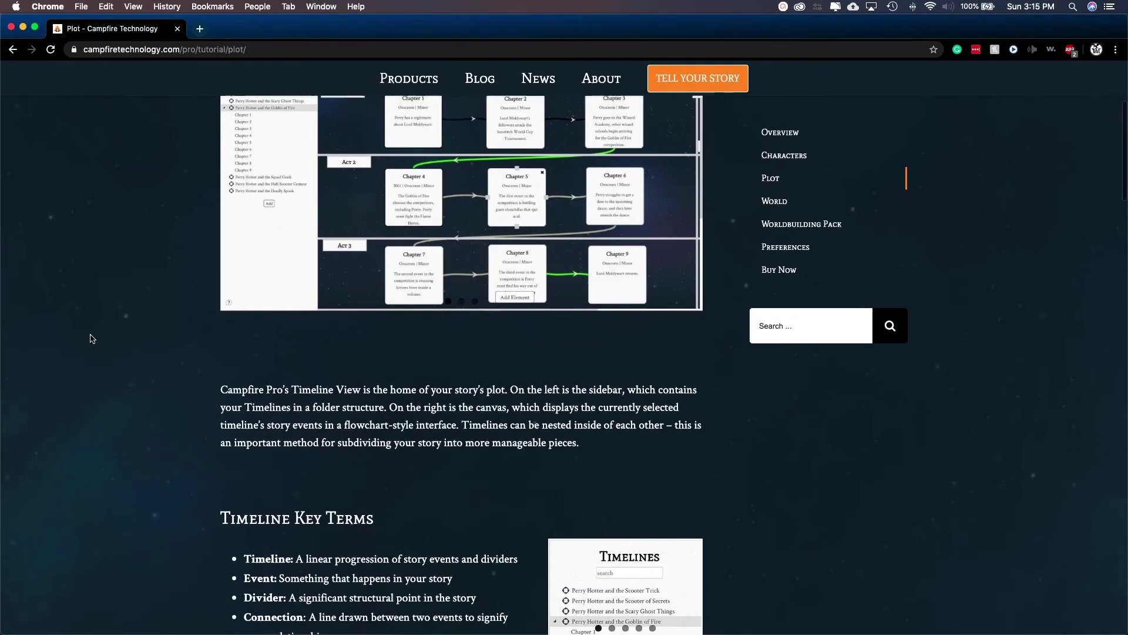
scroll(91, 338, "down", 2)
scroll(91, 339, "down", 2)
scroll(91, 338, "down", 8)
scroll(92, 338, "down", 7)
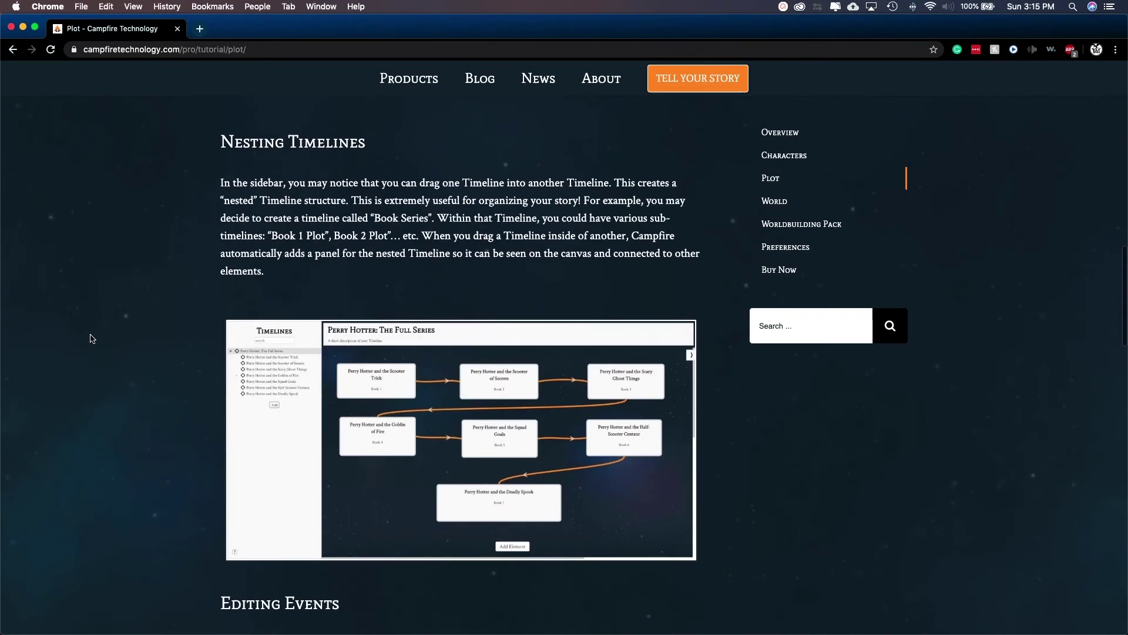
scroll(91, 338, "down", 2)
scroll(91, 339, "down", 9)
scroll(91, 338, "down", 2)
scroll(94, 336, "down", 9)
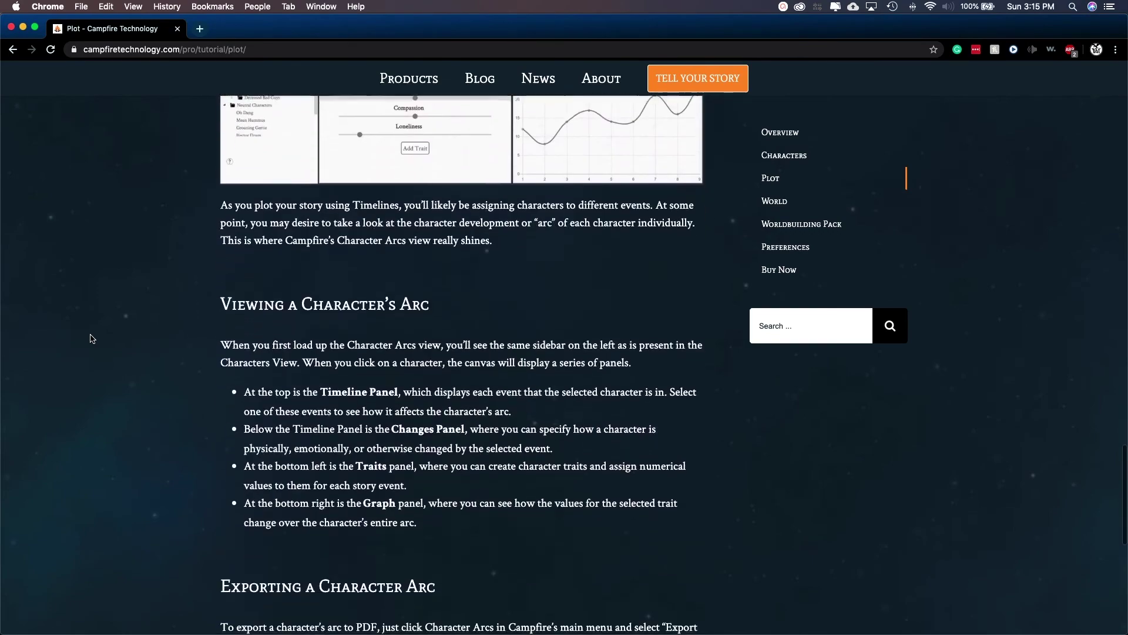
scroll(118, 333, "down", 5)
scroll(141, 329, "down", 2)
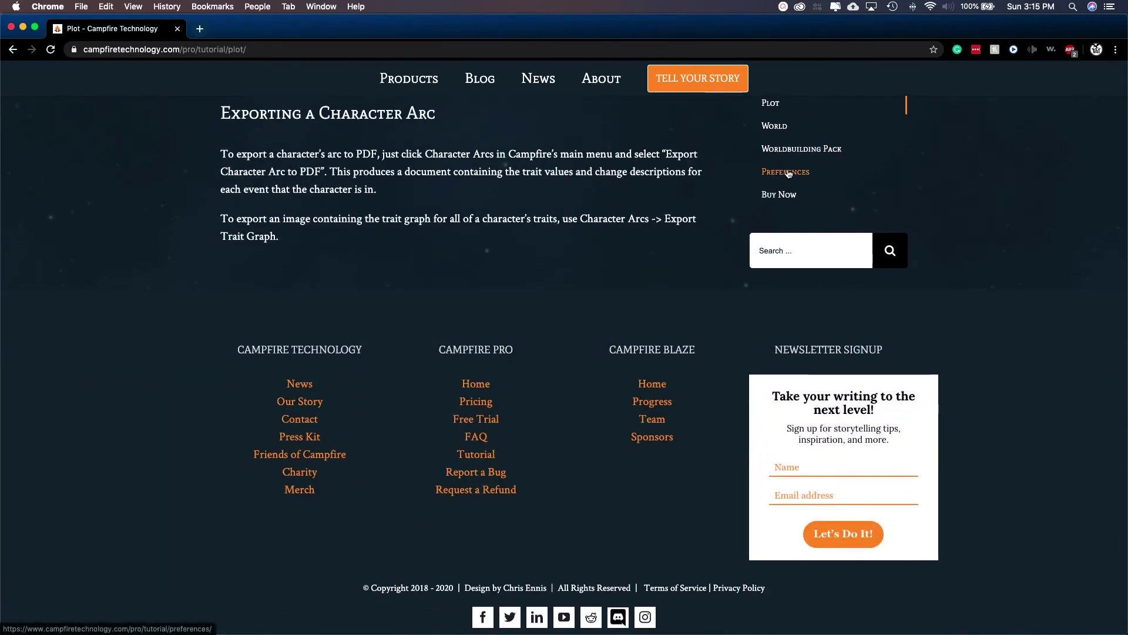
left_click(781, 127)
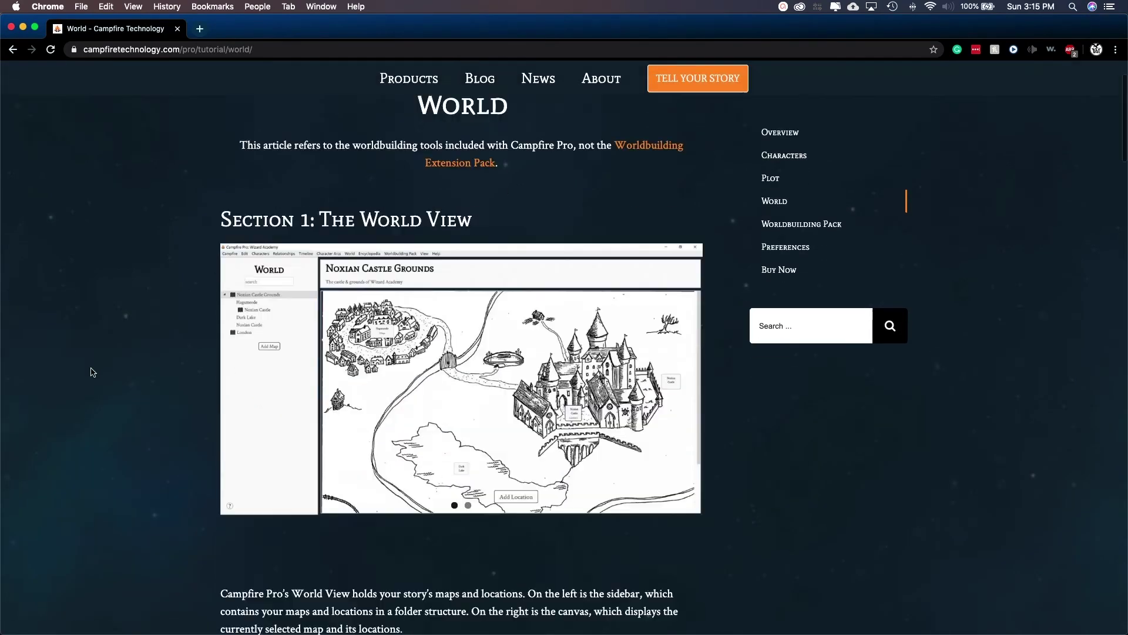
scroll(93, 372, "down", 5)
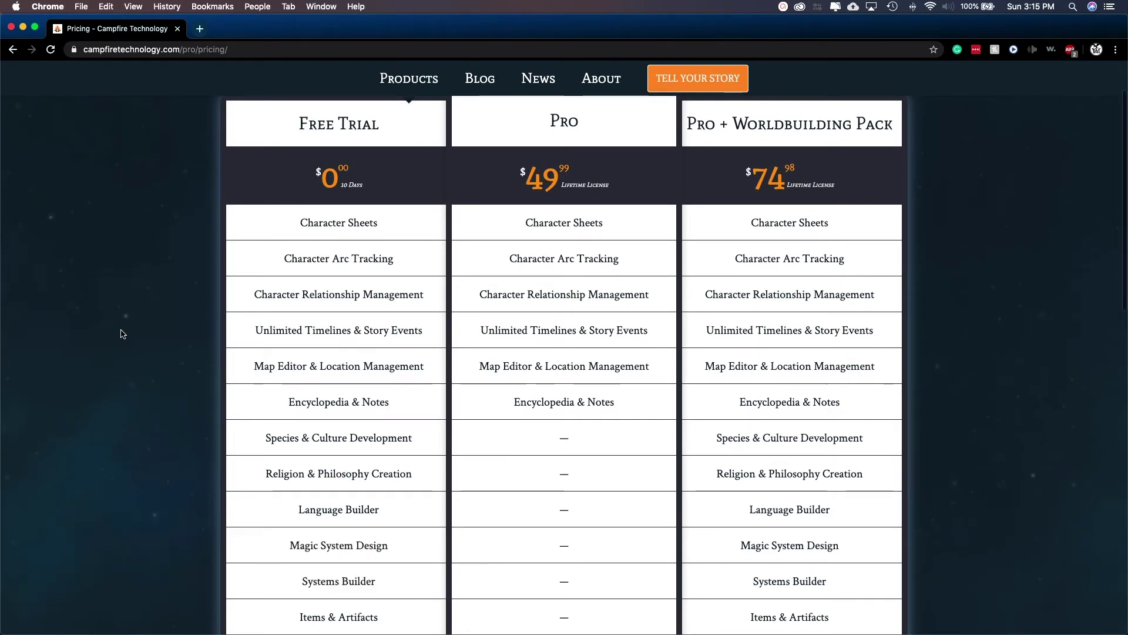
scroll(122, 334, "down", 1)
scroll(122, 333, "down", 1)
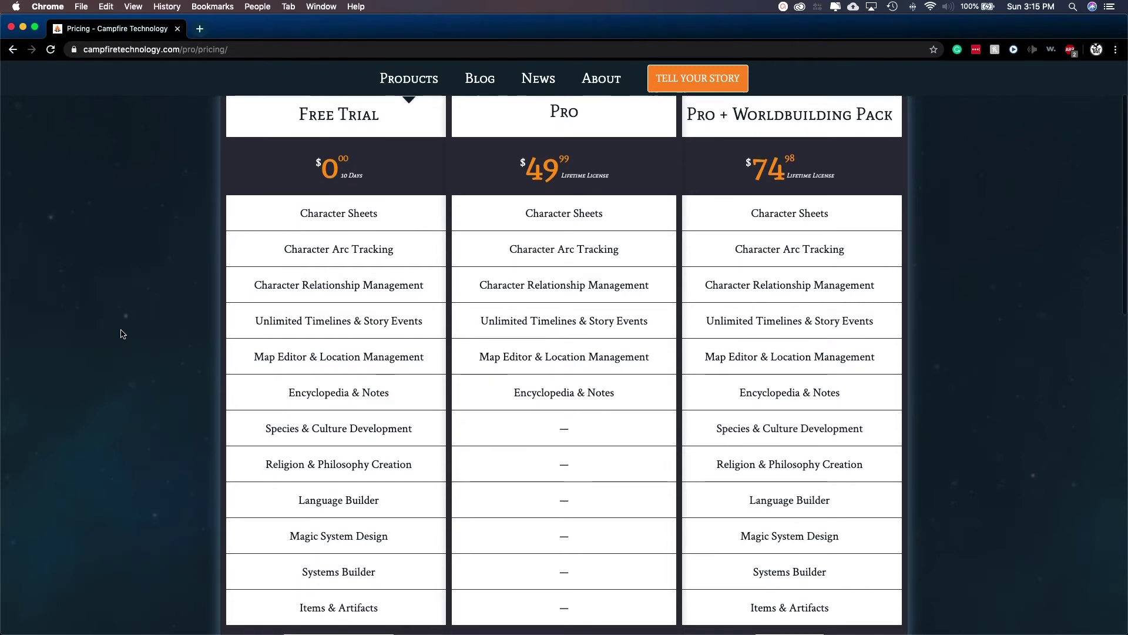
scroll(122, 333, "down", 1)
scroll(123, 334, "down", 2)
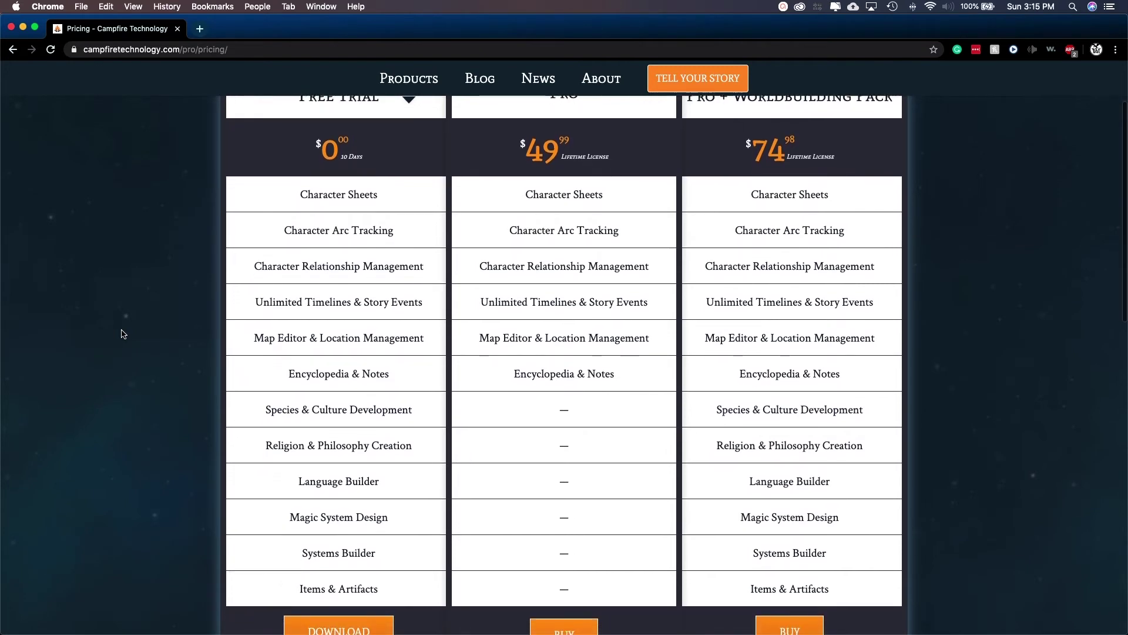
scroll(122, 334, "up", 2)
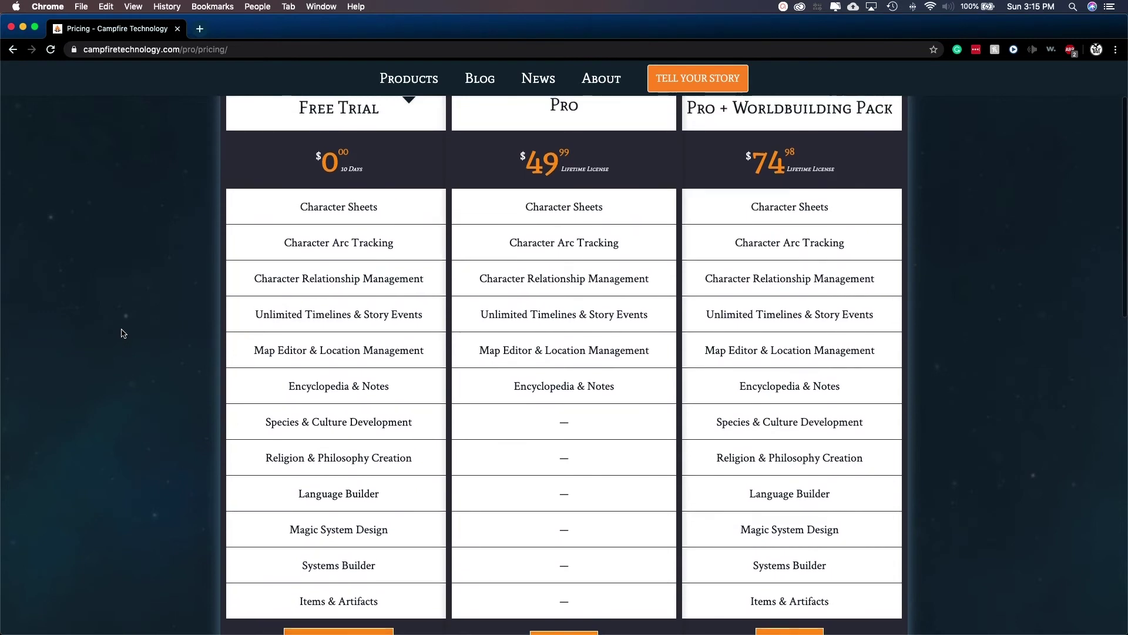
scroll(122, 333, "up", 1)
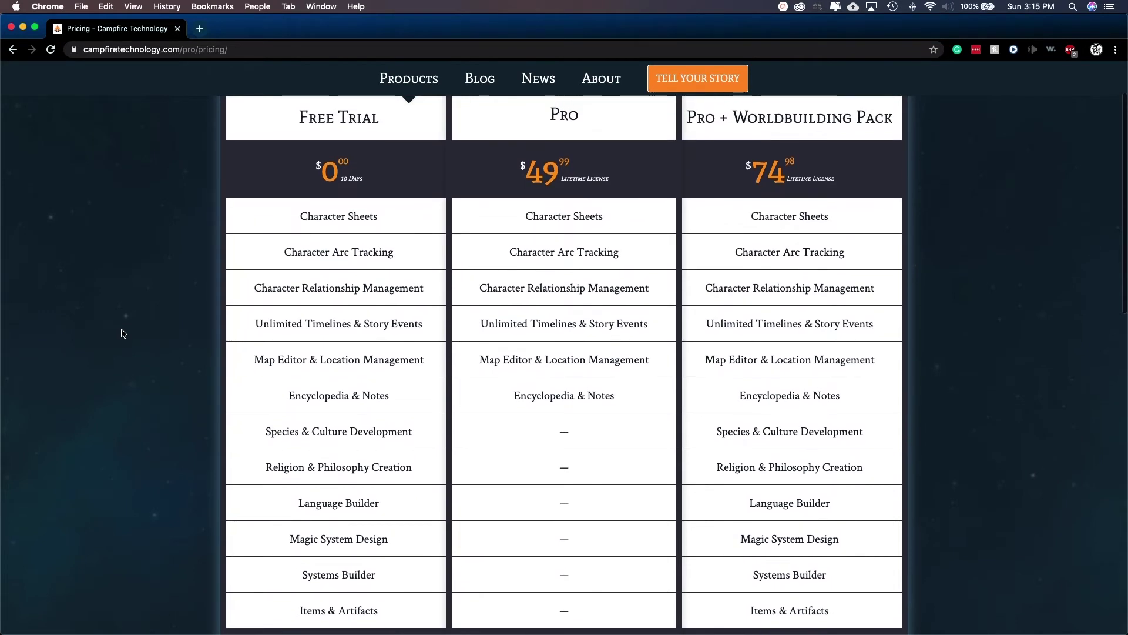
scroll(122, 334, "up", 1)
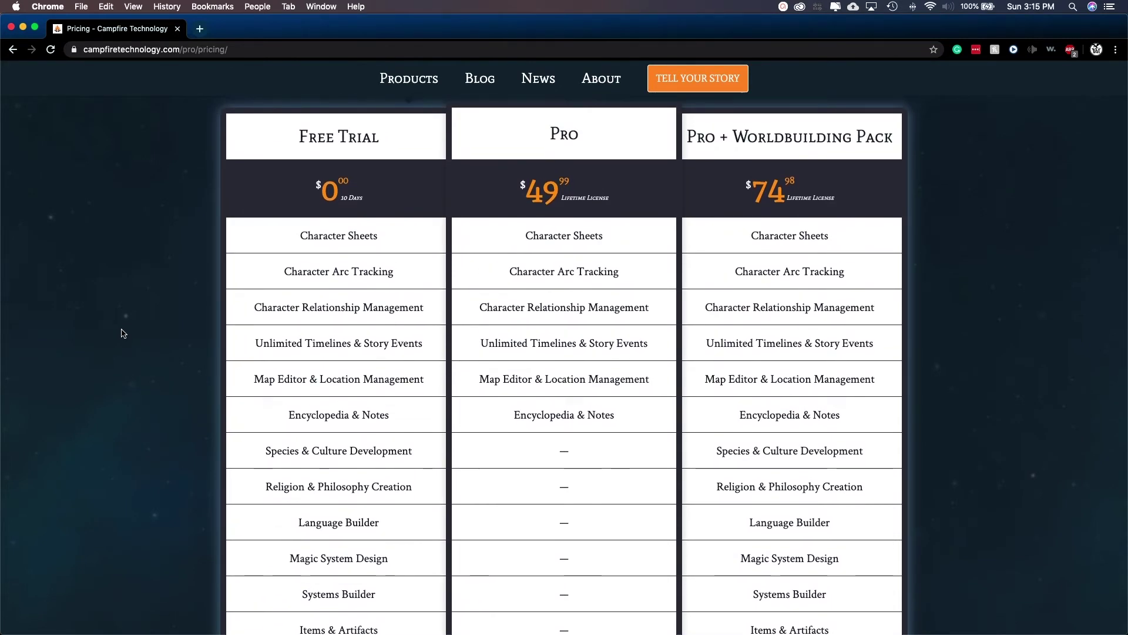
scroll(122, 334, "up", 1)
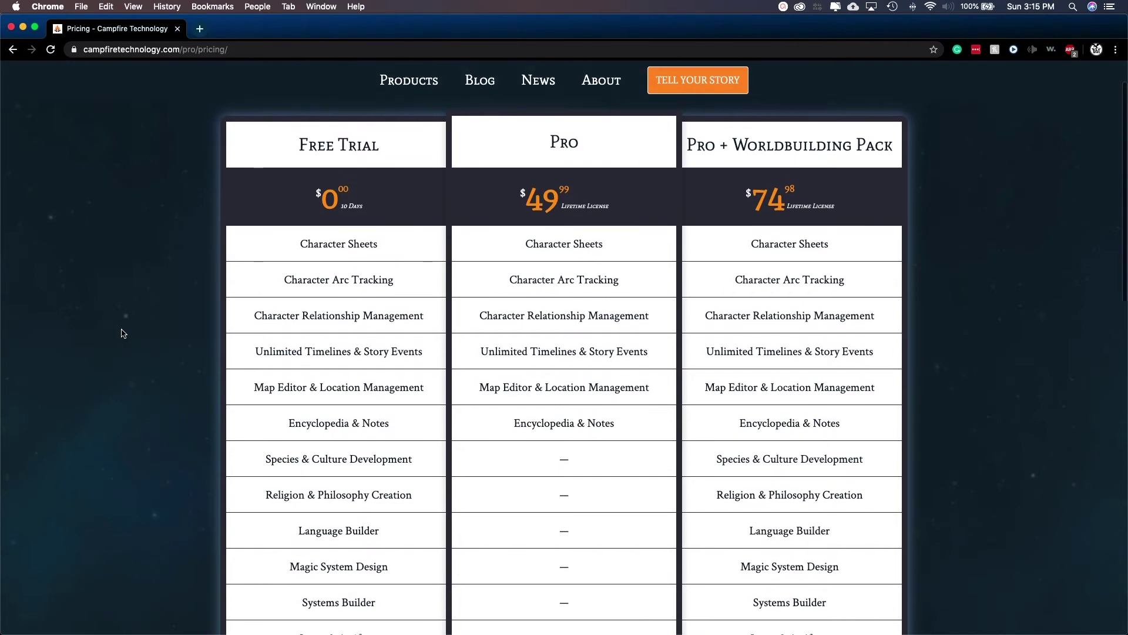
scroll(122, 334, "up", 2)
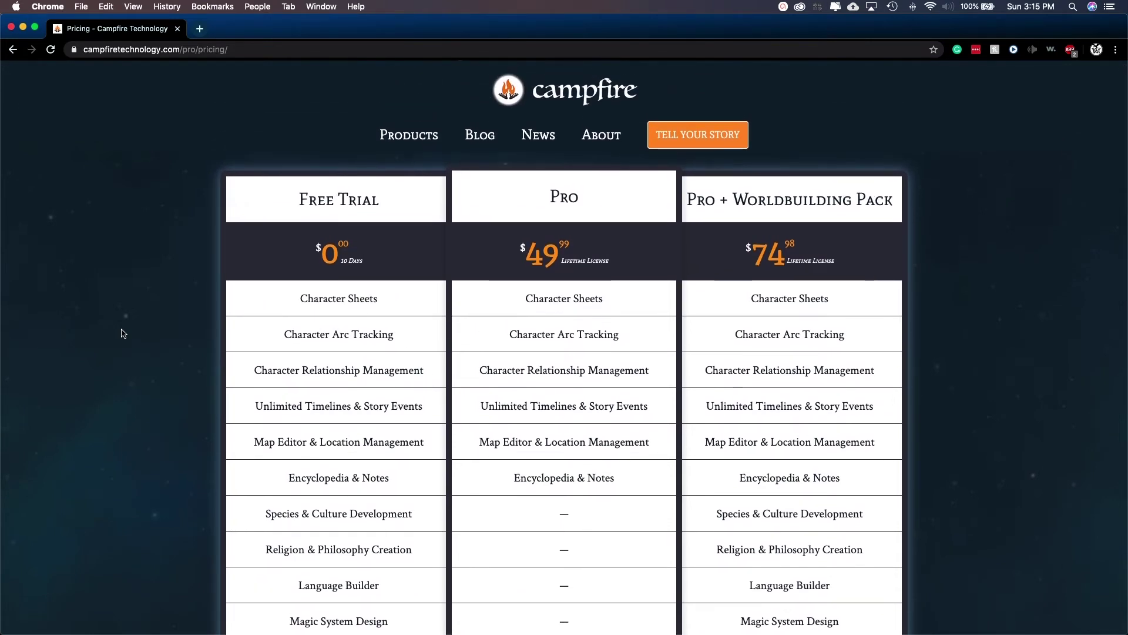
scroll(122, 333, "down", 3)
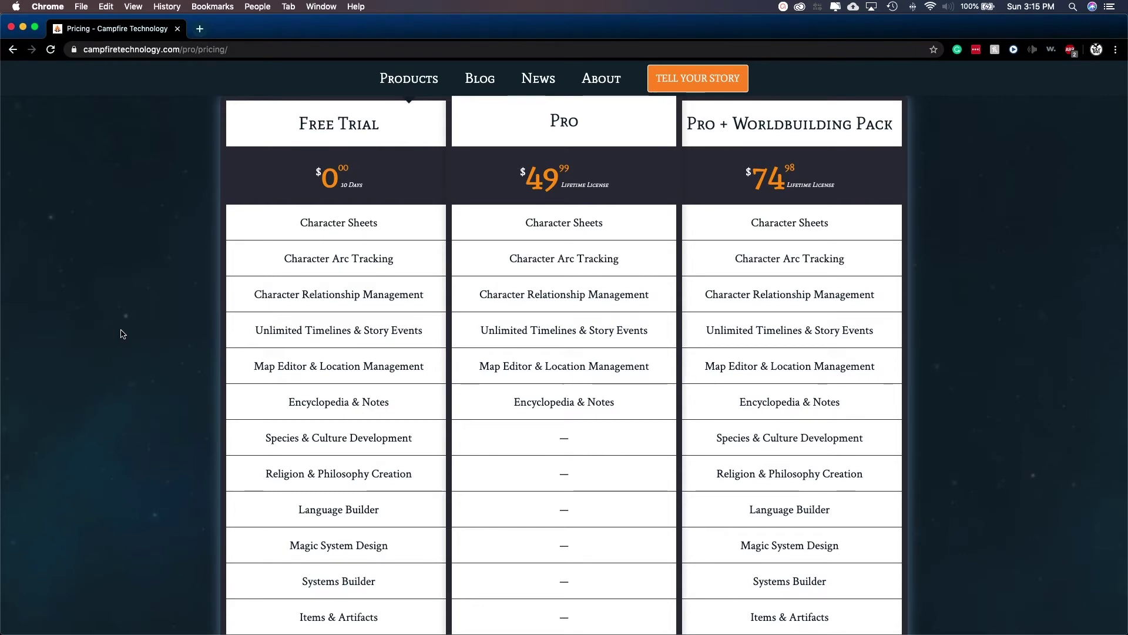
scroll(122, 334, "down", 1)
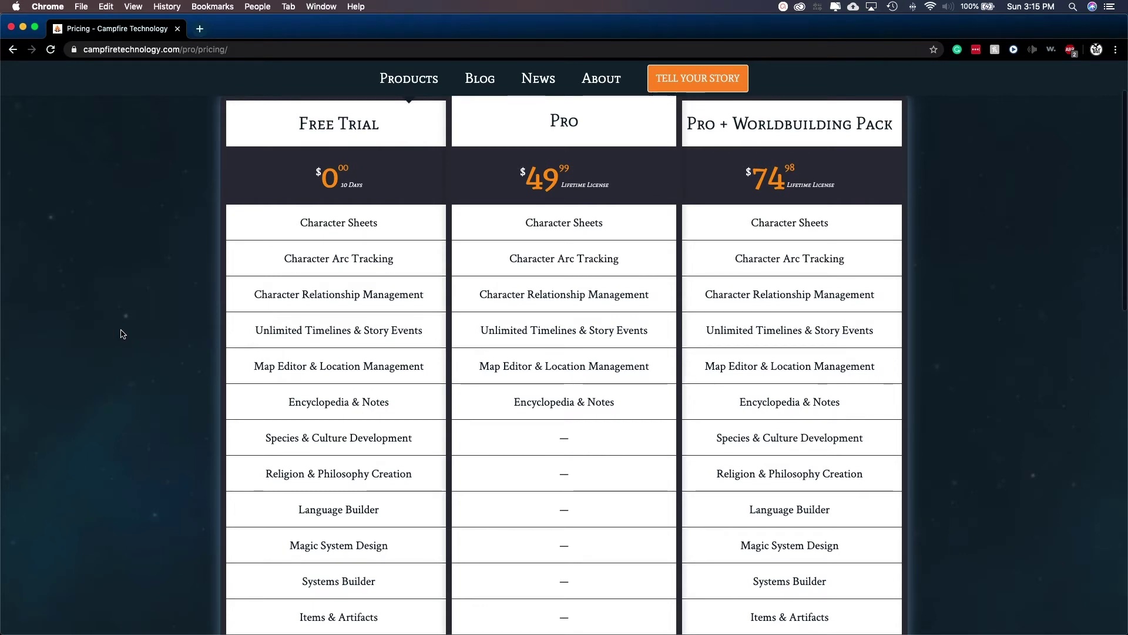
scroll(122, 333, "down", 1)
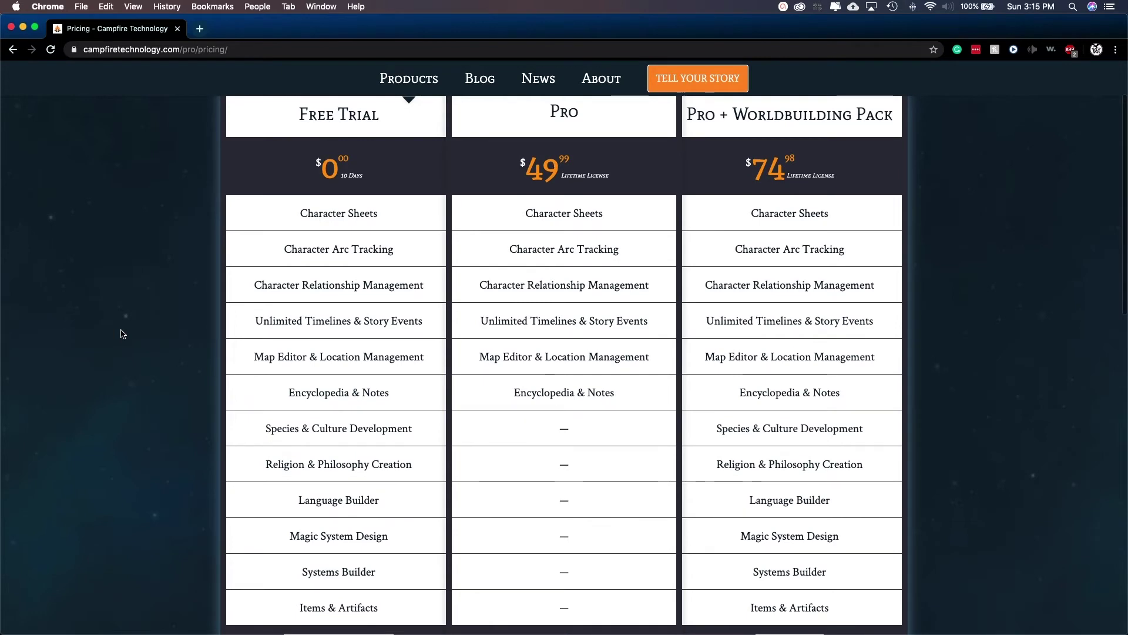
scroll(122, 334, "down", 2)
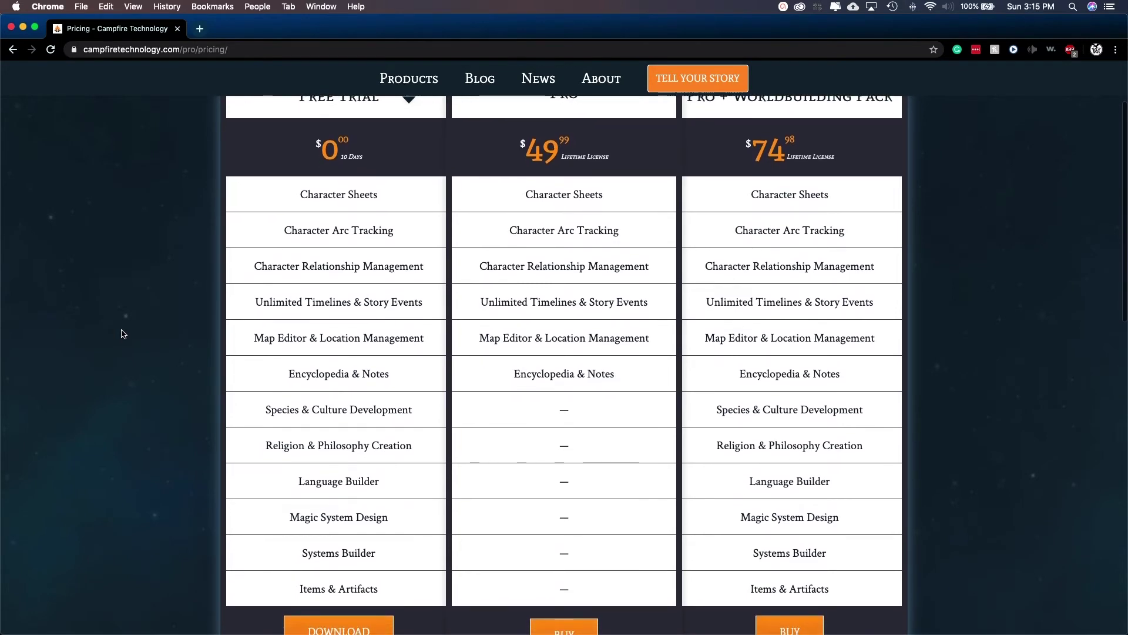
scroll(123, 333, "up", 2)
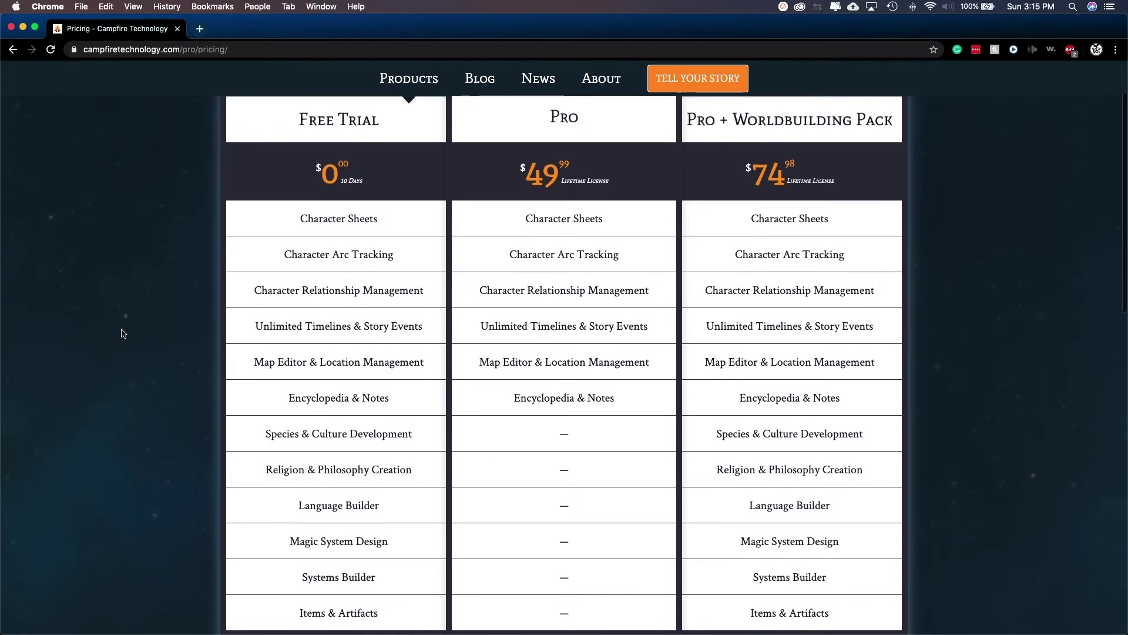
scroll(122, 334, "up", 1)
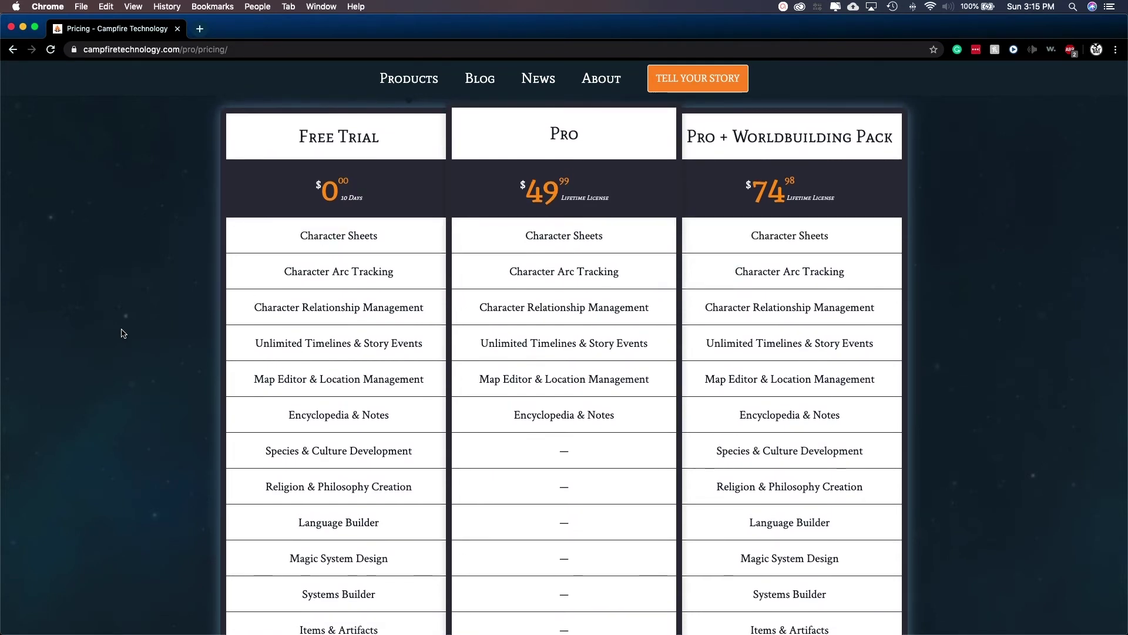
scroll(123, 333, "up", 2)
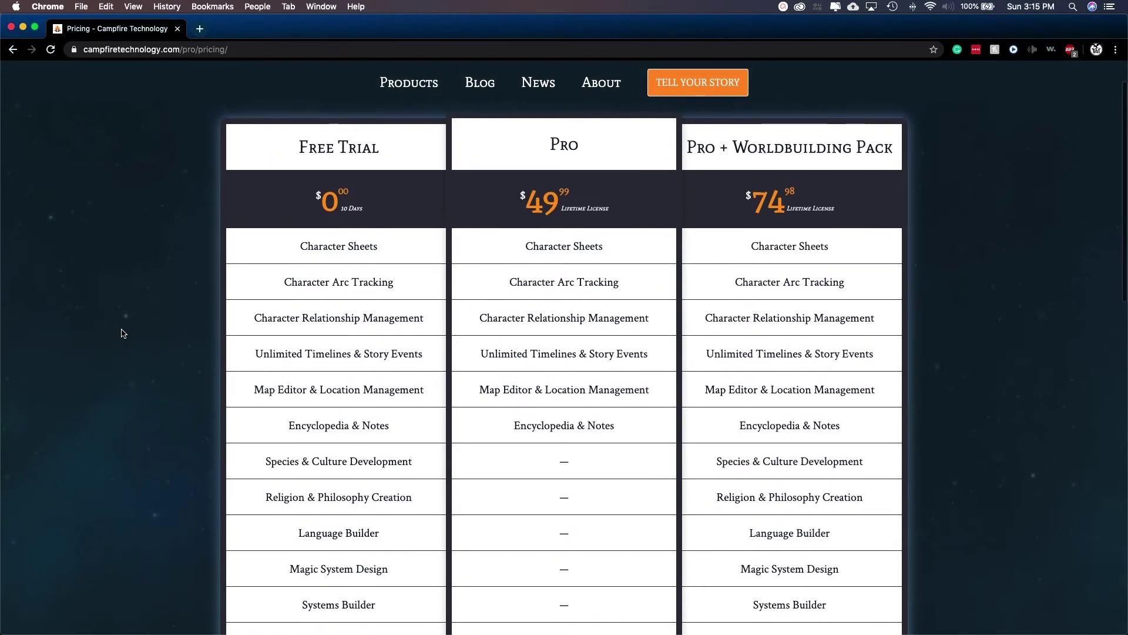
scroll(122, 333, "up", 1)
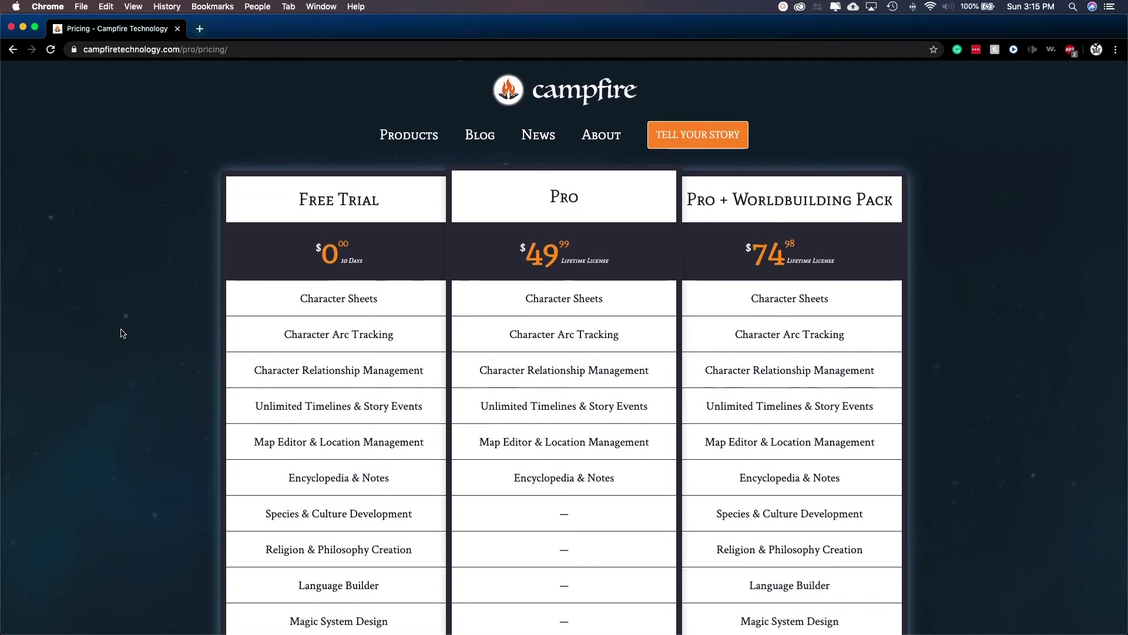
scroll(123, 333, "down", 3)
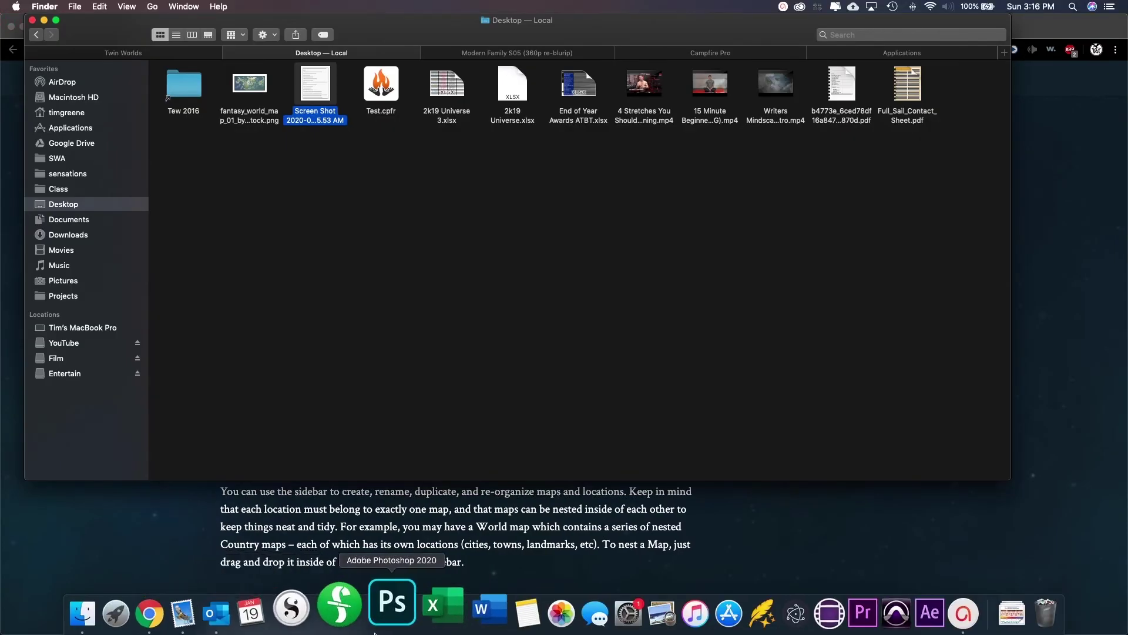
Step: Open Test.cpfr from the Desktop folder in Campfire
double_click(381, 85)
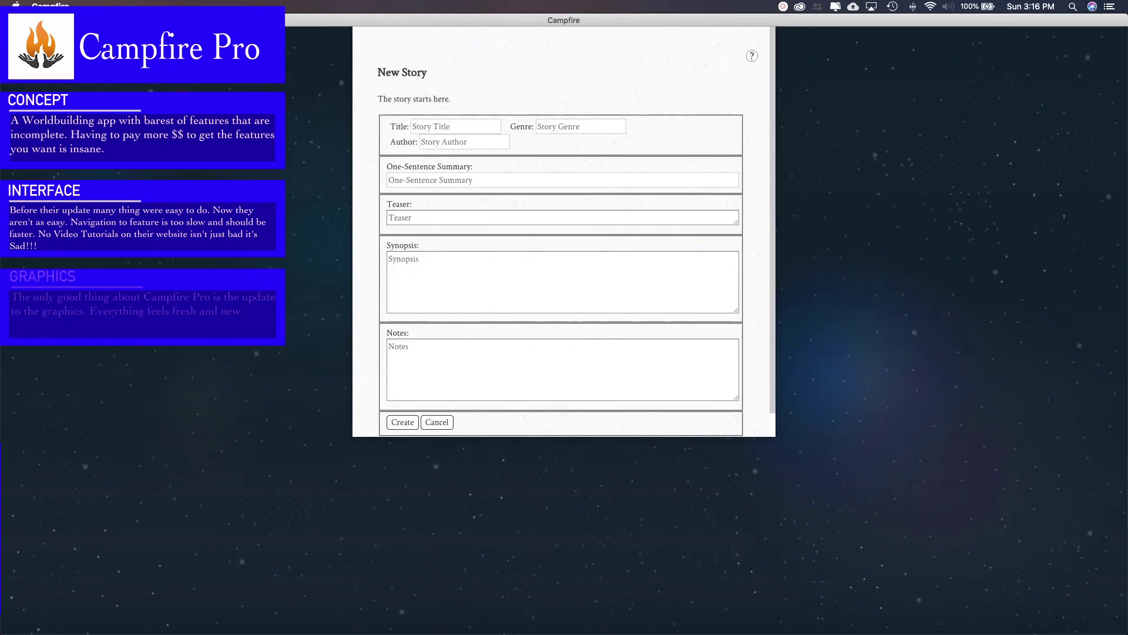
Step: Enter title 'Once Upon a Time', genre Fantasy and author 'Someone Important'
left_click(454, 127)
type("On")
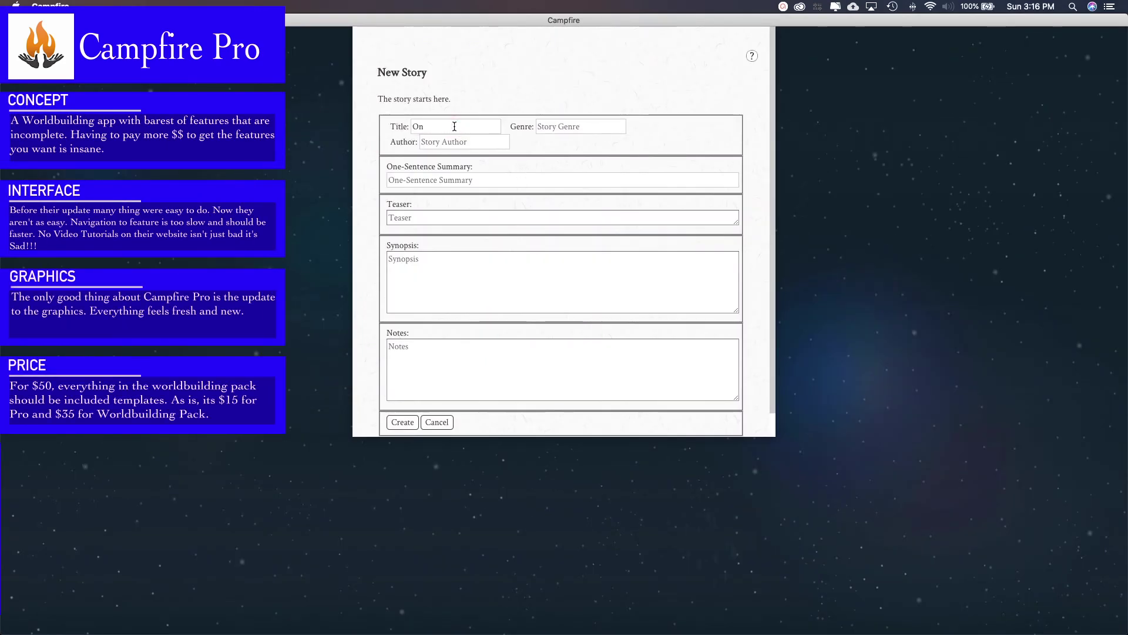
type("ce Upon a Time")
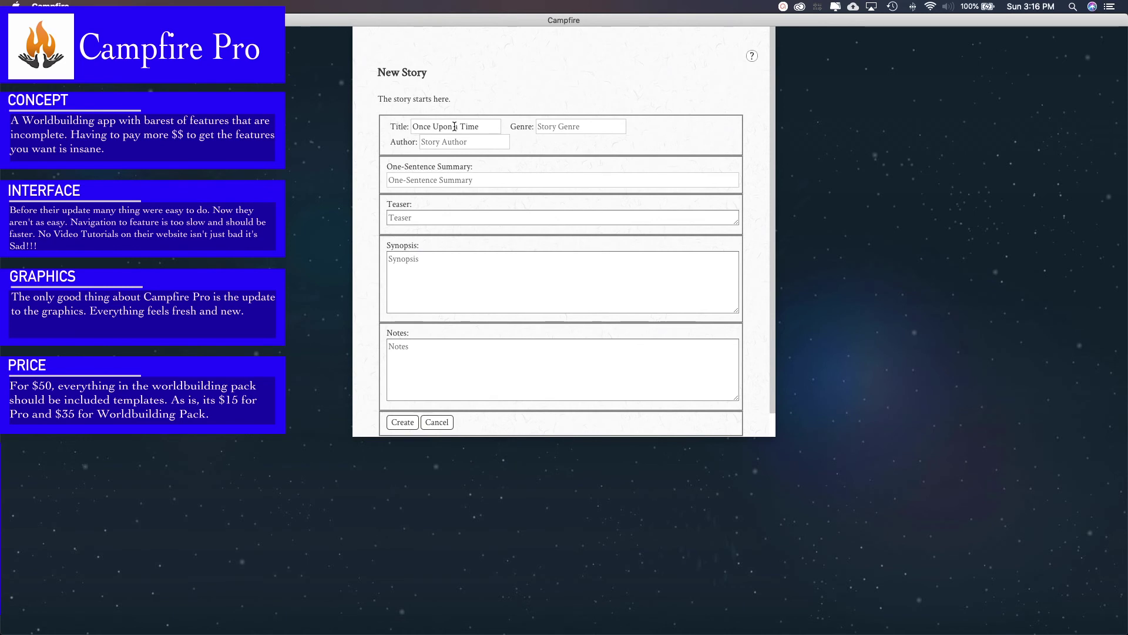
left_click(602, 126)
type("Fanta")
type("Someone")
type(" Important")
Step: Fill in the one-sentence summary and synopsis, then create the story
left_click(507, 182)
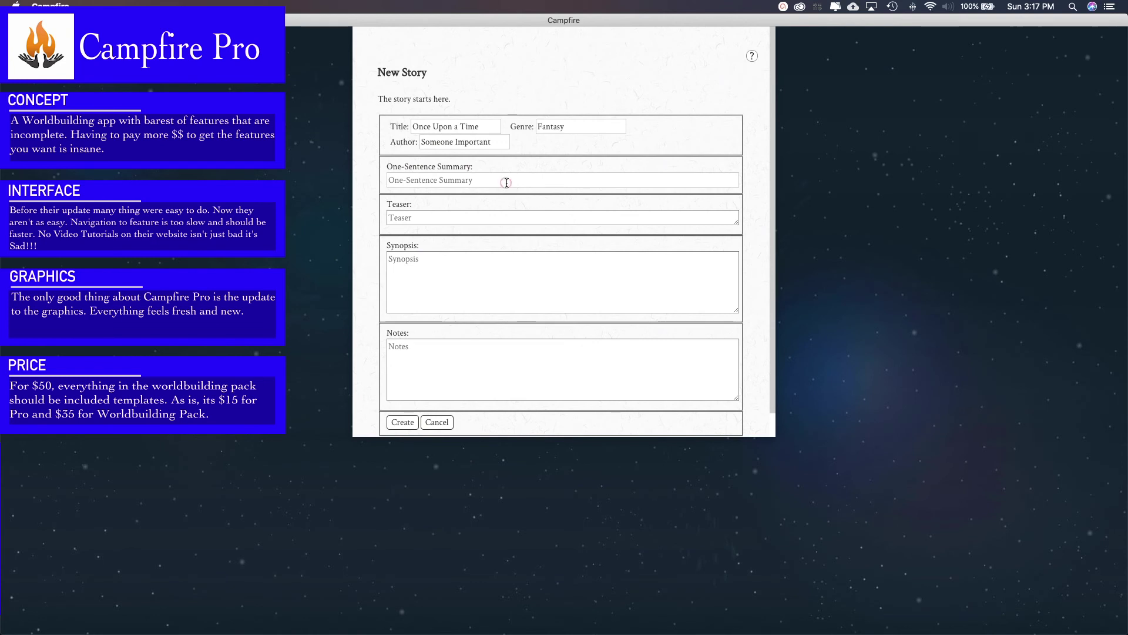
type("A new world begins")
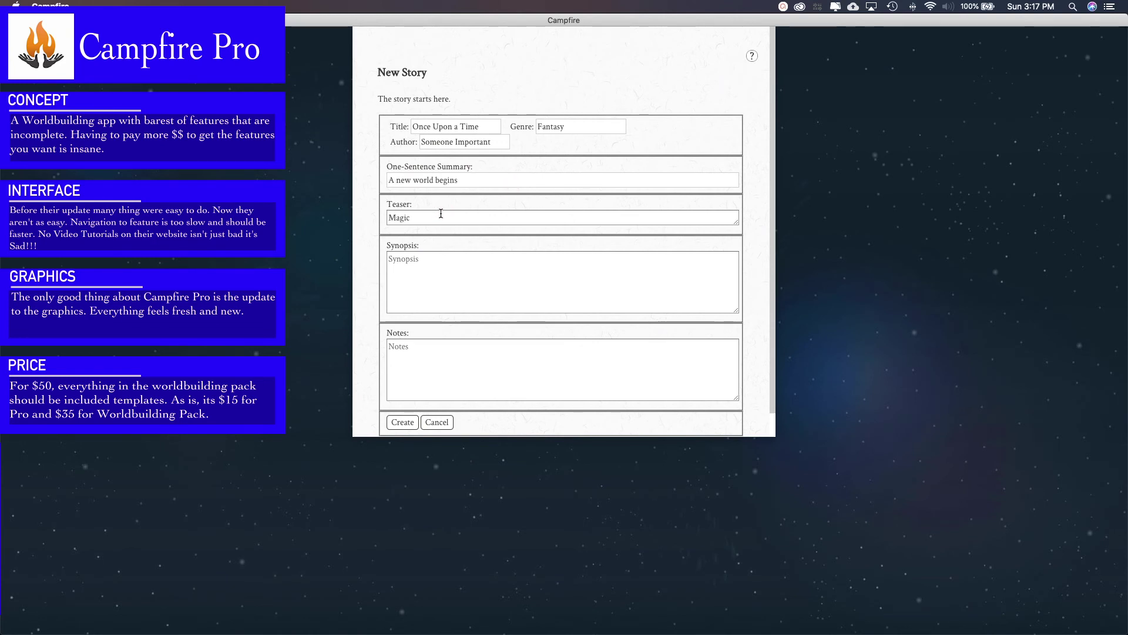
type(" fills the world")
left_click(451, 268)
type("Will the magic app get")
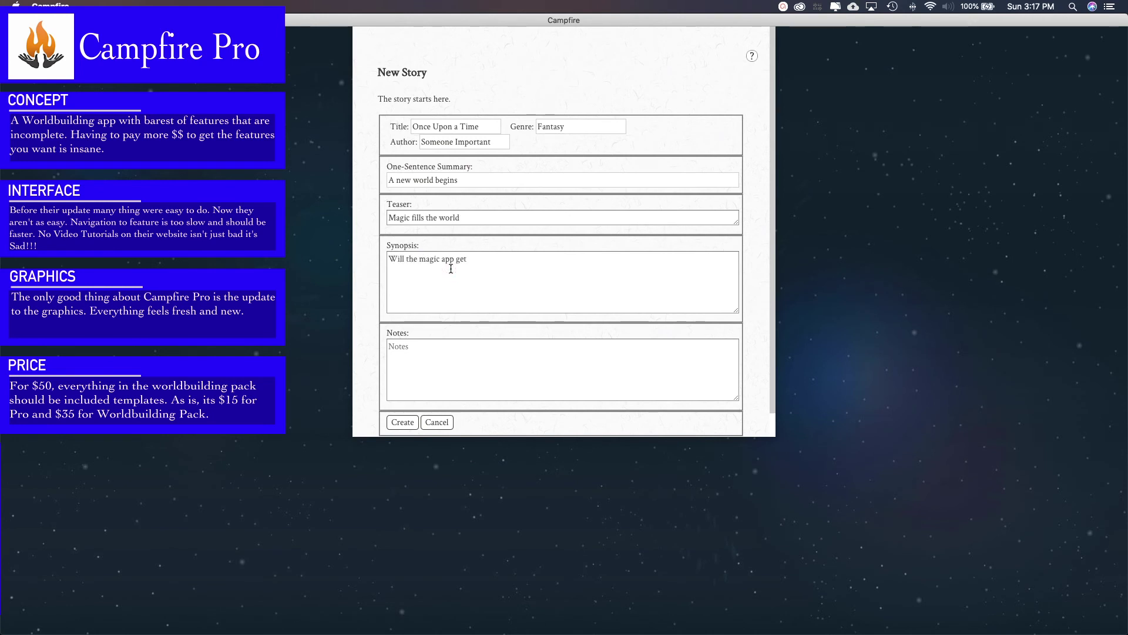
type(" a good review?")
left_click(403, 422)
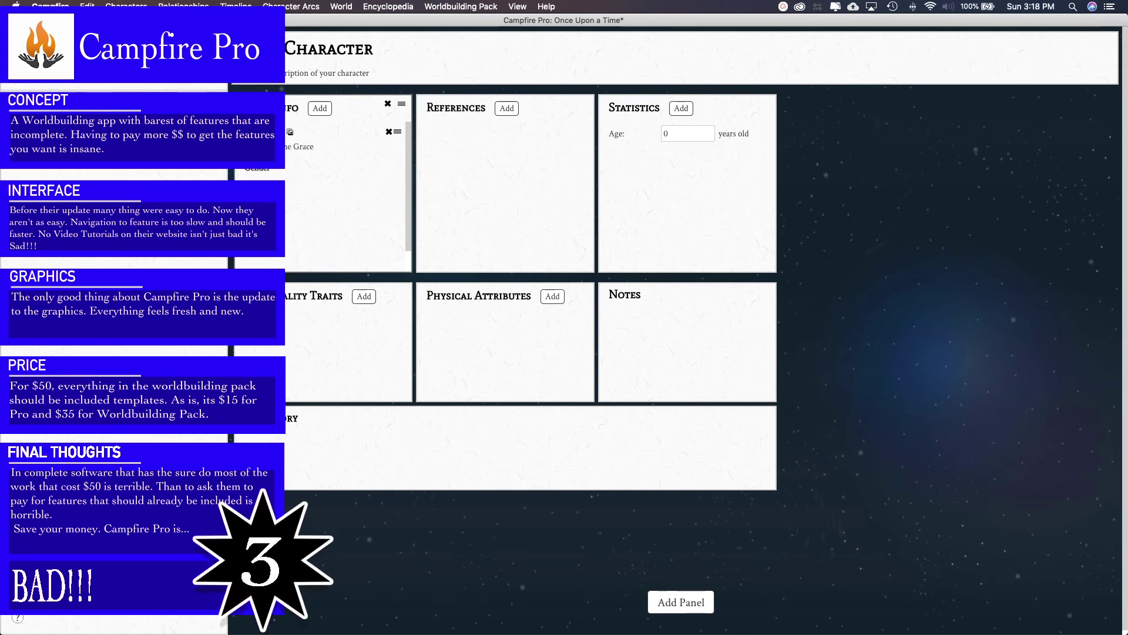
Step: Replace 'Character' in the sheet title with Grace and enter Female as gender
double_click(345, 49)
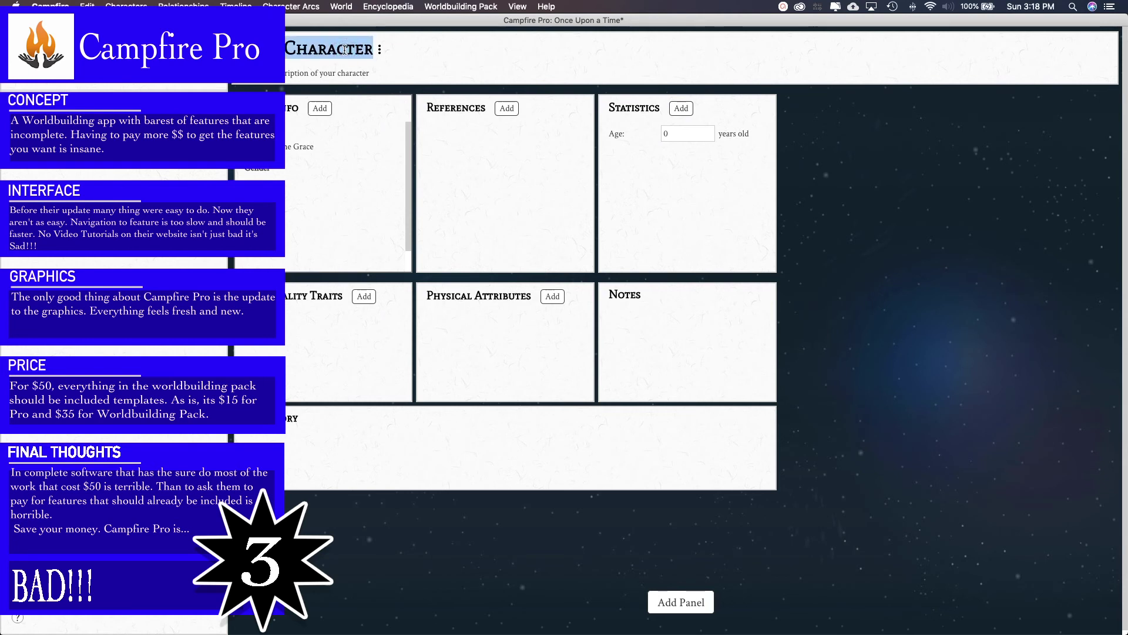
type("Grace")
key("Return")
left_click(289, 183)
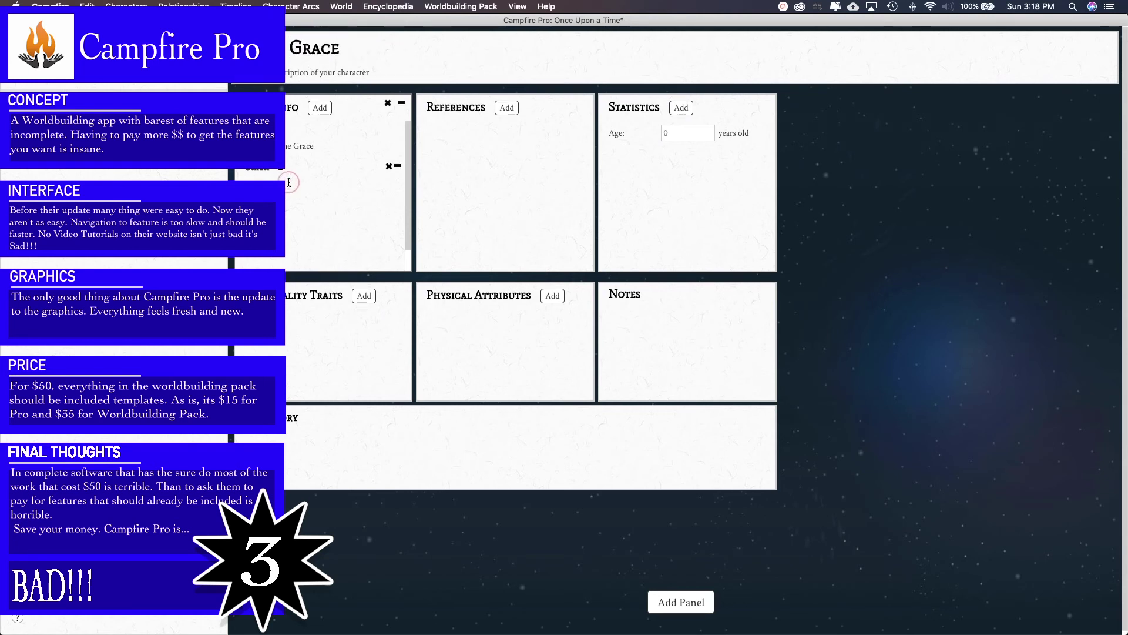
type("Female")
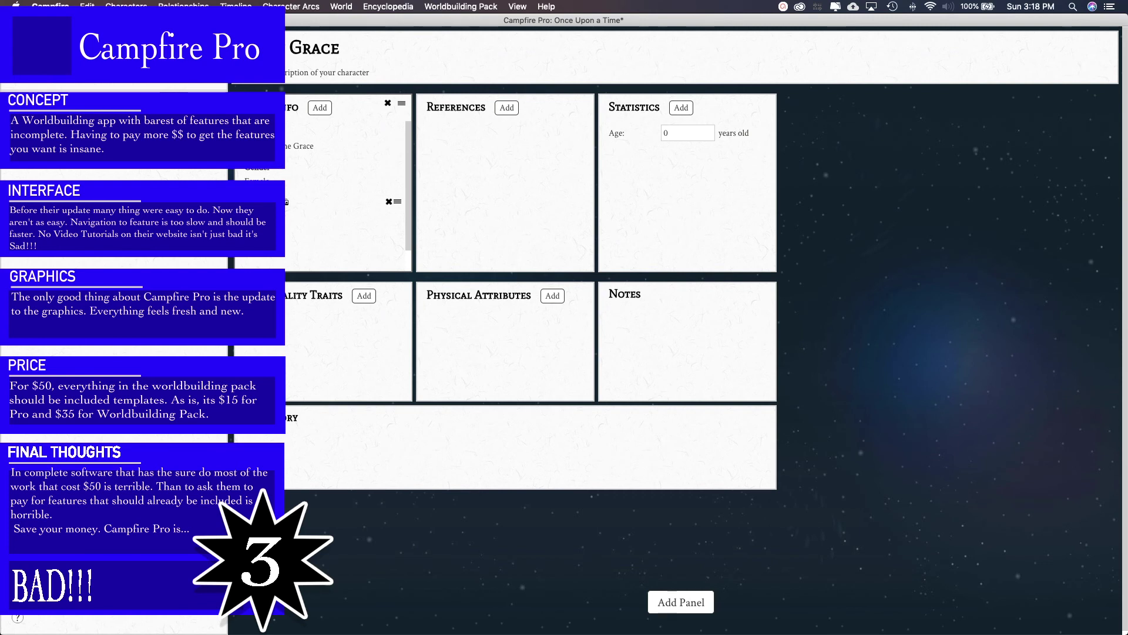
key("Return")
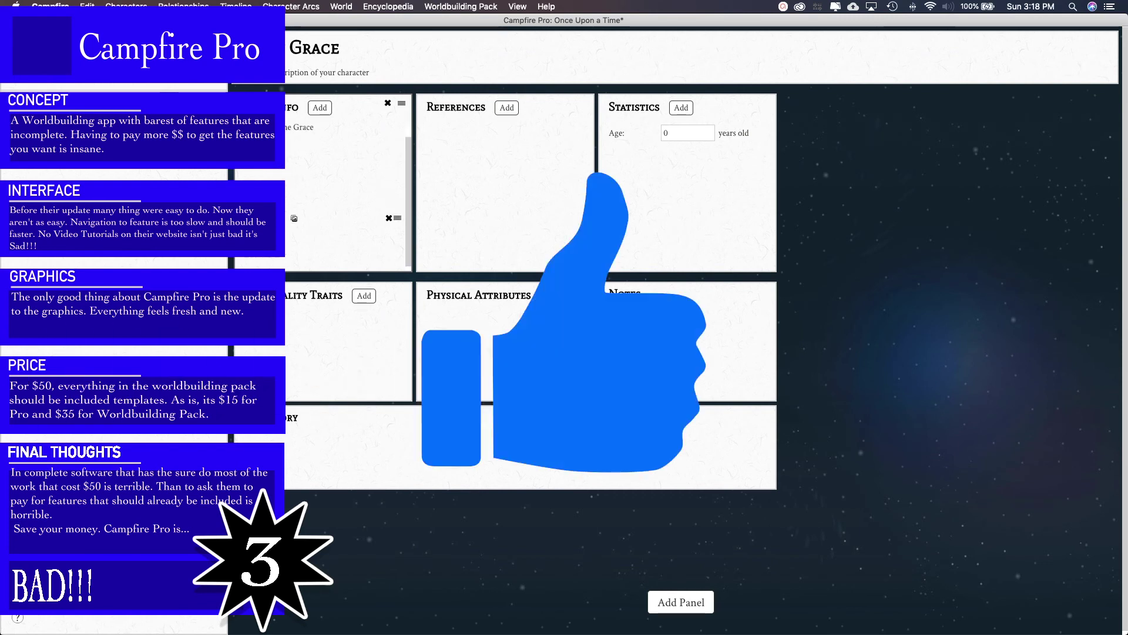
Step: Replace the 'List Item' personality trait placeholder with Sarcastic
left_click(287, 268)
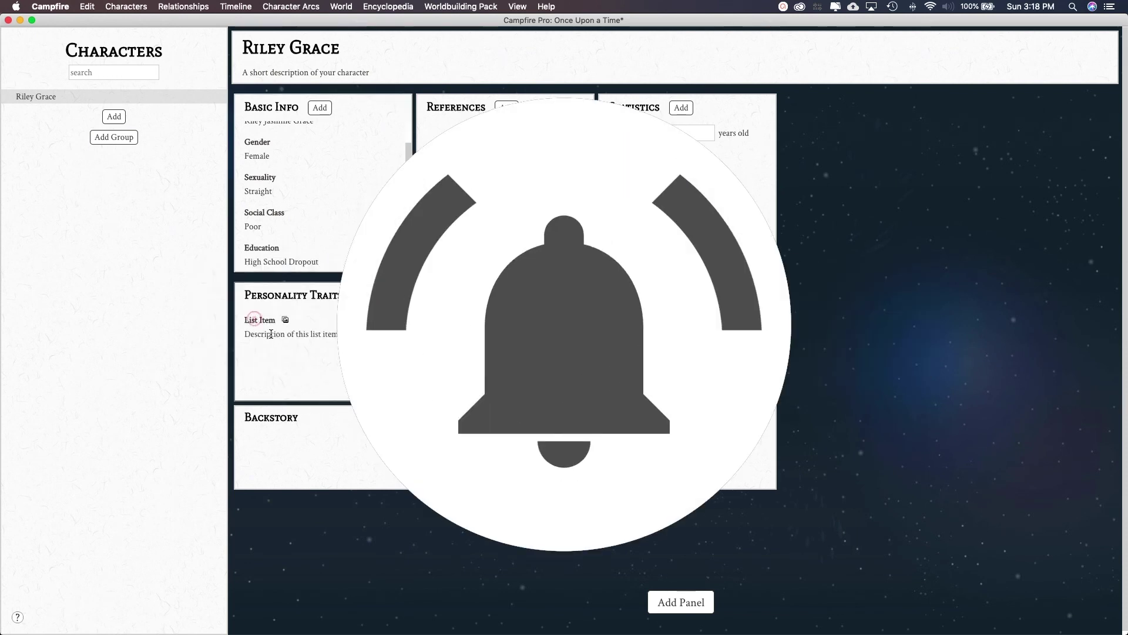
triple_click(264, 322)
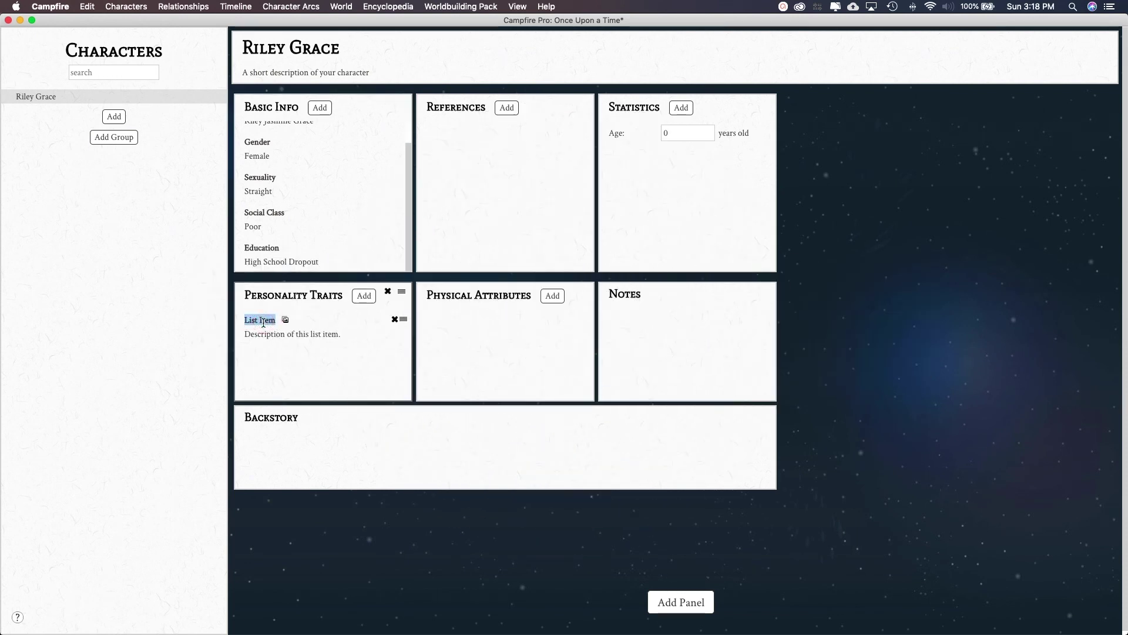
type("Sarcastic")
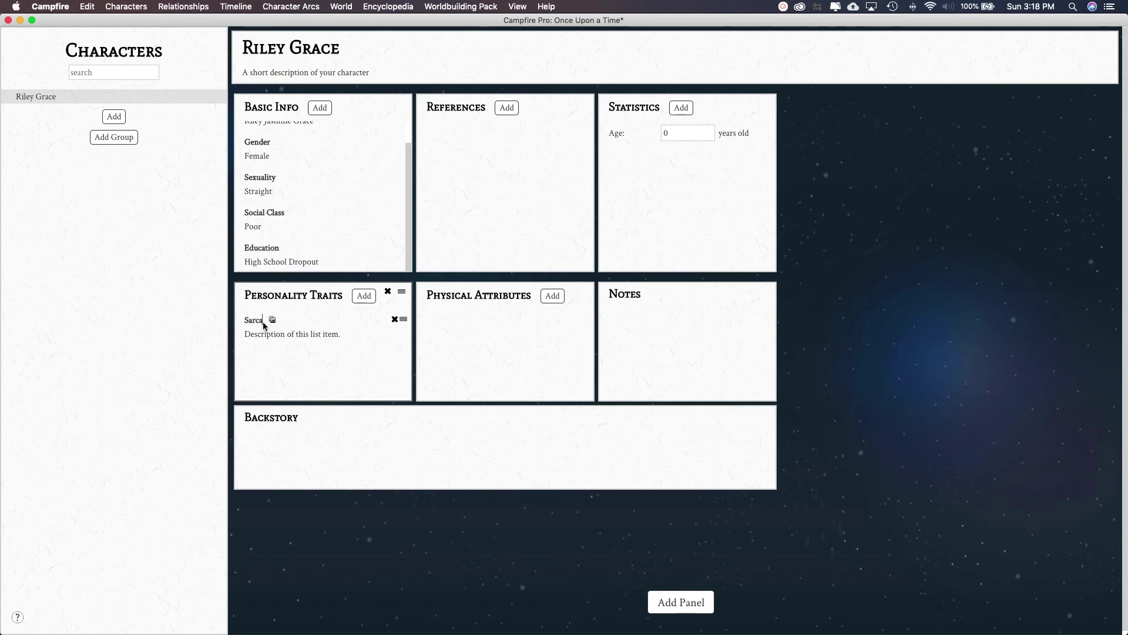